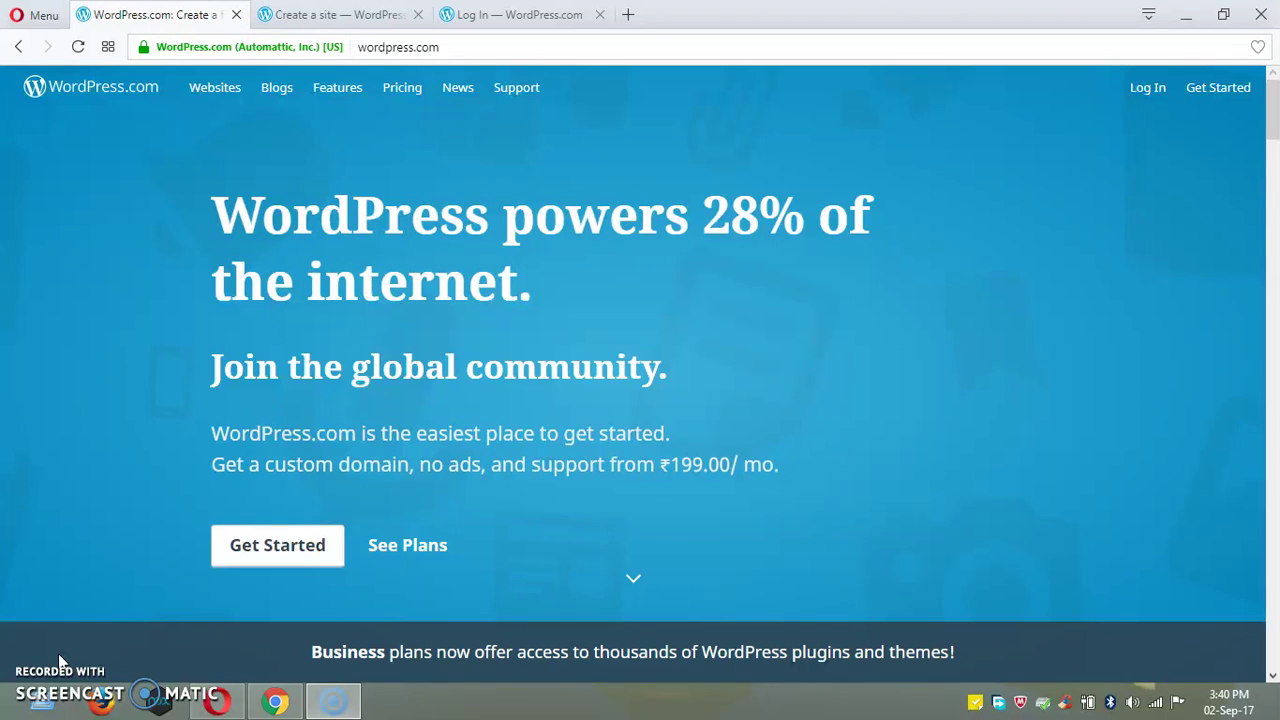
- Go from the WordPress.com home page to the already open site-creation page
{"action": "left_click", "coordinate": [446, 47]}
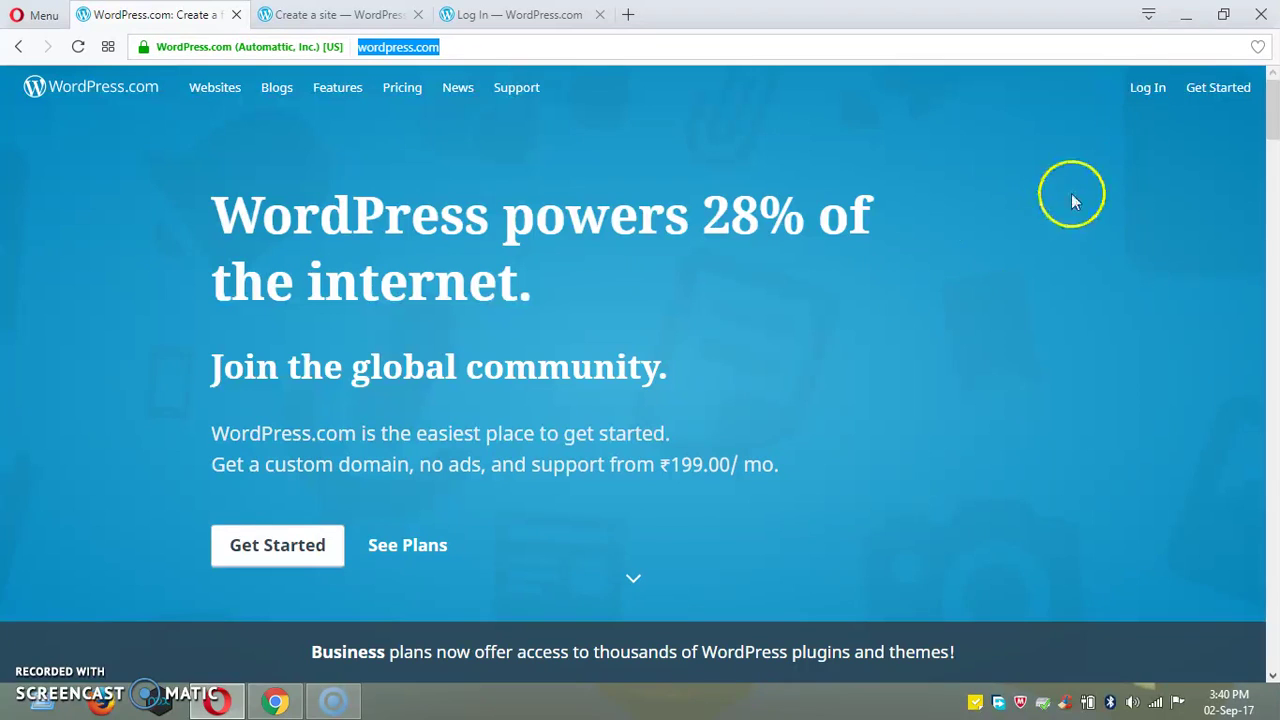
{"action": "left_click", "coordinate": [1217, 98]}
{"action": "left_click", "coordinate": [1215, 96]}
{"action": "left_click", "coordinate": [352, 14]}
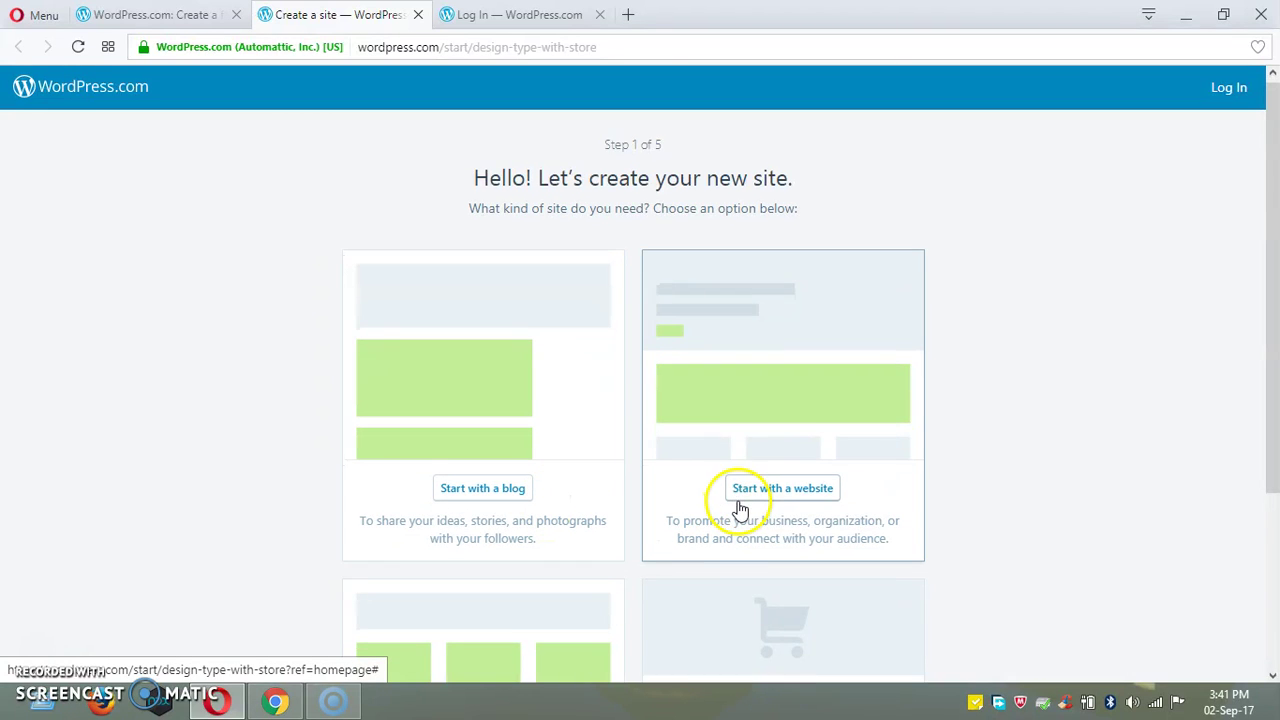
- Review the site types, start with a website, and choose the Gateway theme
{"action": "scroll", "coordinate": [736, 509], "scroll_direction": "down", "scroll_amount": 2}
{"action": "scroll", "coordinate": [678, 505], "scroll_direction": "down", "scroll_amount": 1}
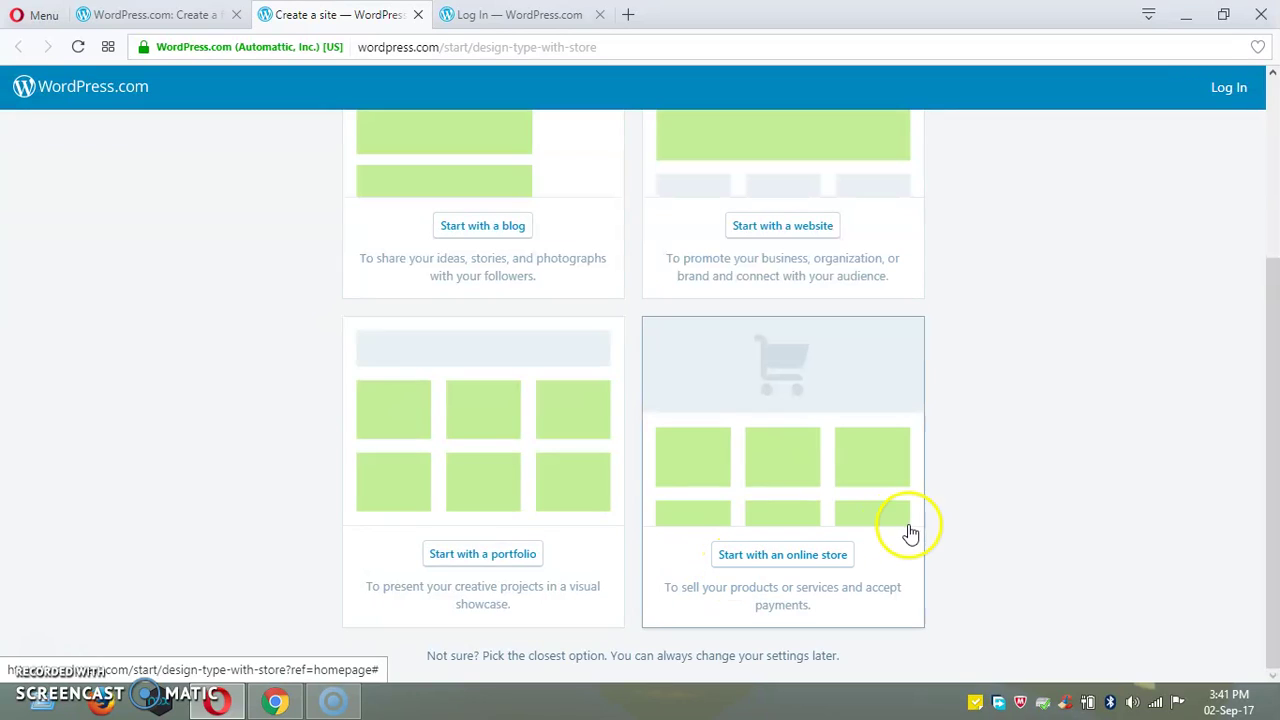
{"action": "scroll", "coordinate": [908, 531], "scroll_direction": "up", "scroll_amount": 2}
{"action": "left_click", "coordinate": [775, 434]}
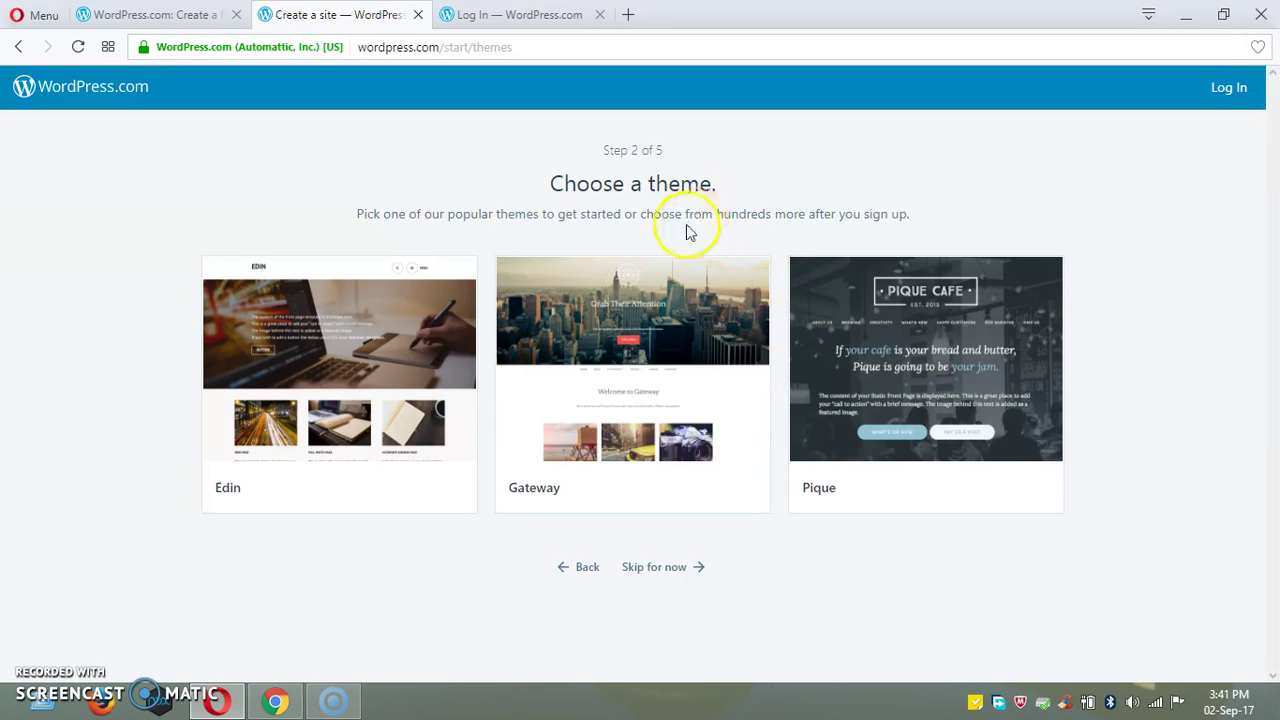
{"action": "left_click", "coordinate": [632, 320]}
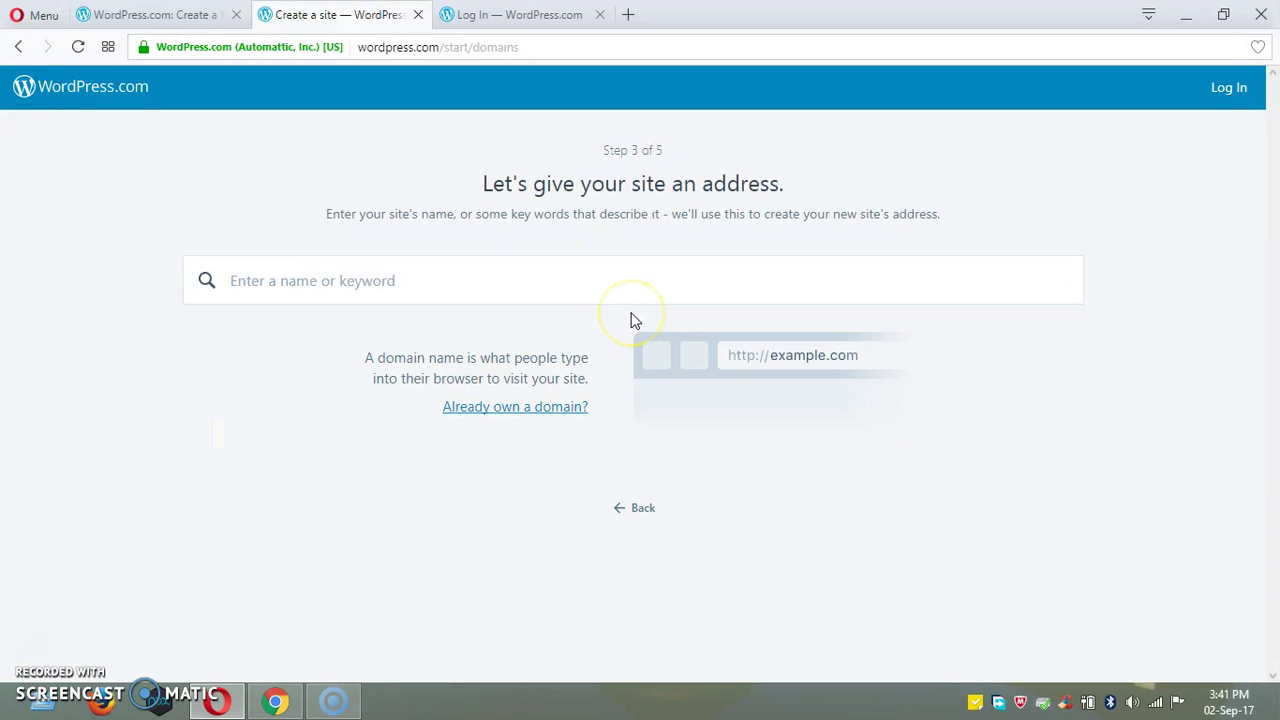
- Search for a site address using the name iitbombay
{"action": "left_click", "coordinate": [323, 280]}
{"action": "type", "text": "iii"}
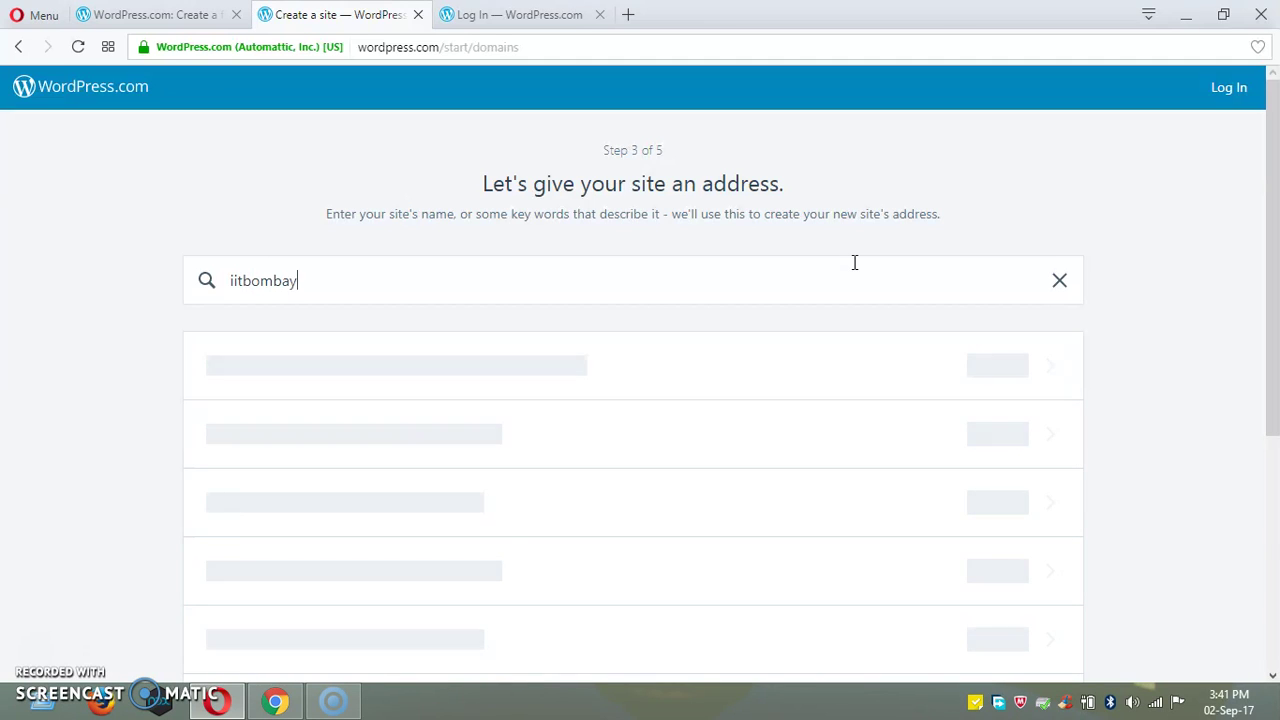
{"action": "left_click", "coordinate": [927, 290]}
{"action": "scroll", "coordinate": [1166, 320], "scroll_direction": "down", "scroll_amount": 5}
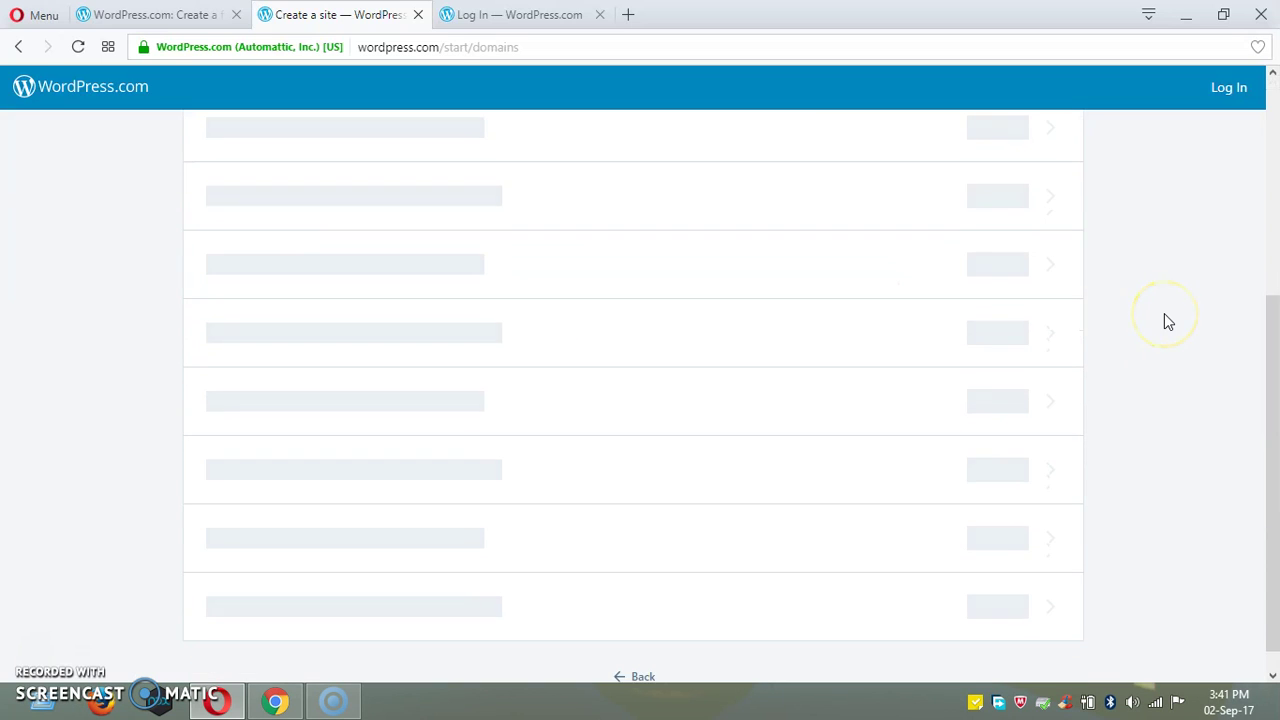
{"action": "scroll", "coordinate": [1164, 320], "scroll_direction": "up", "scroll_amount": 5}
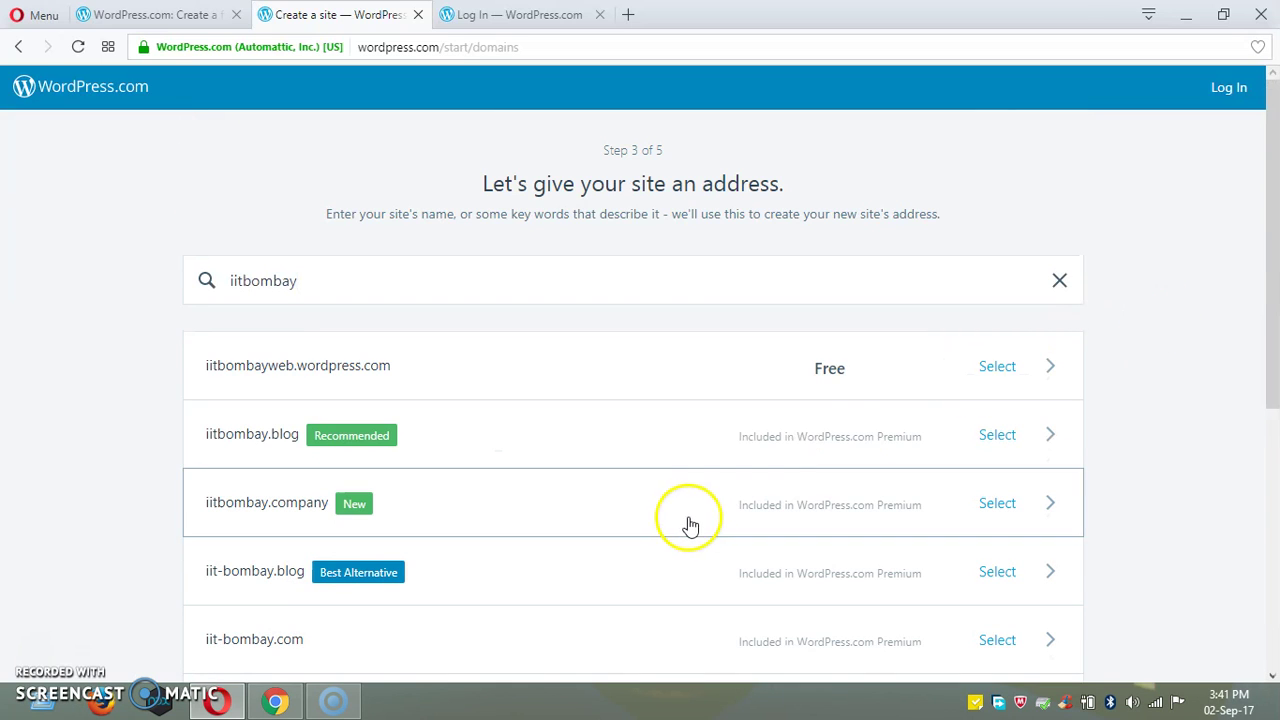
- Look through the suggested addresses and select the free iitbombayweb.wordpress.com
{"action": "scroll", "coordinate": [637, 404], "scroll_direction": "down", "scroll_amount": 3}
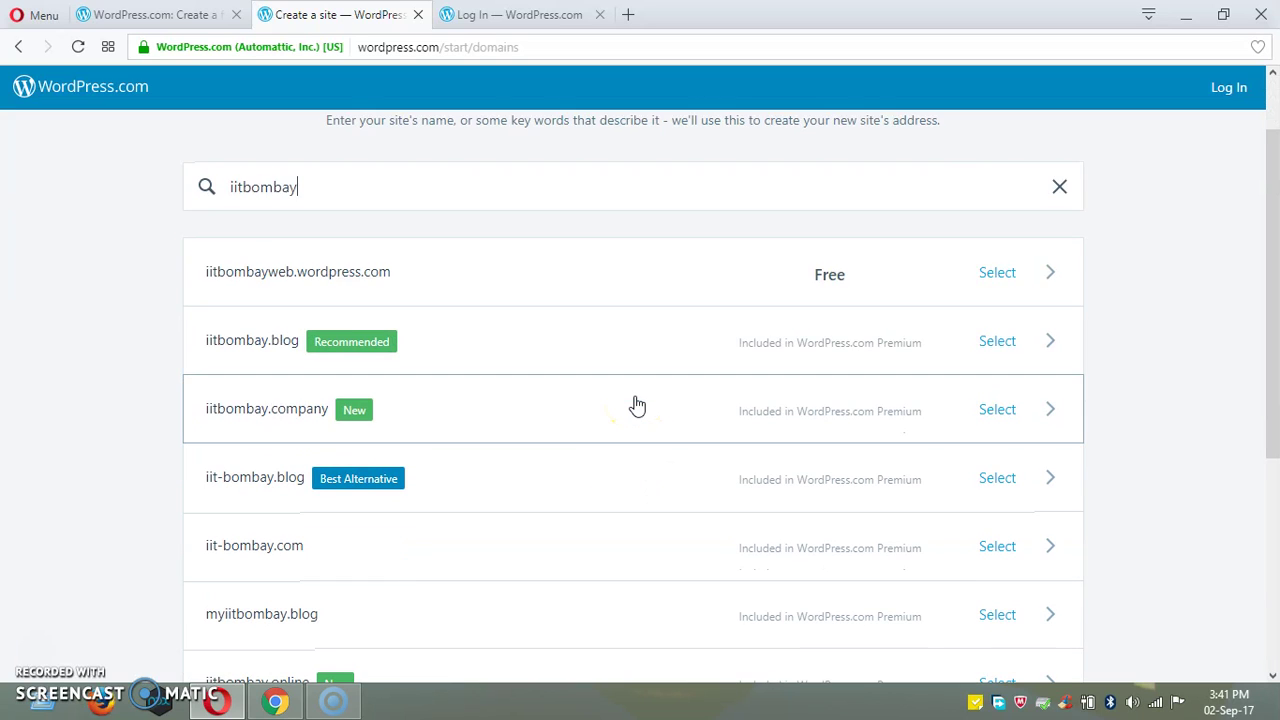
{"action": "scroll", "coordinate": [633, 400], "scroll_direction": "up", "scroll_amount": 1}
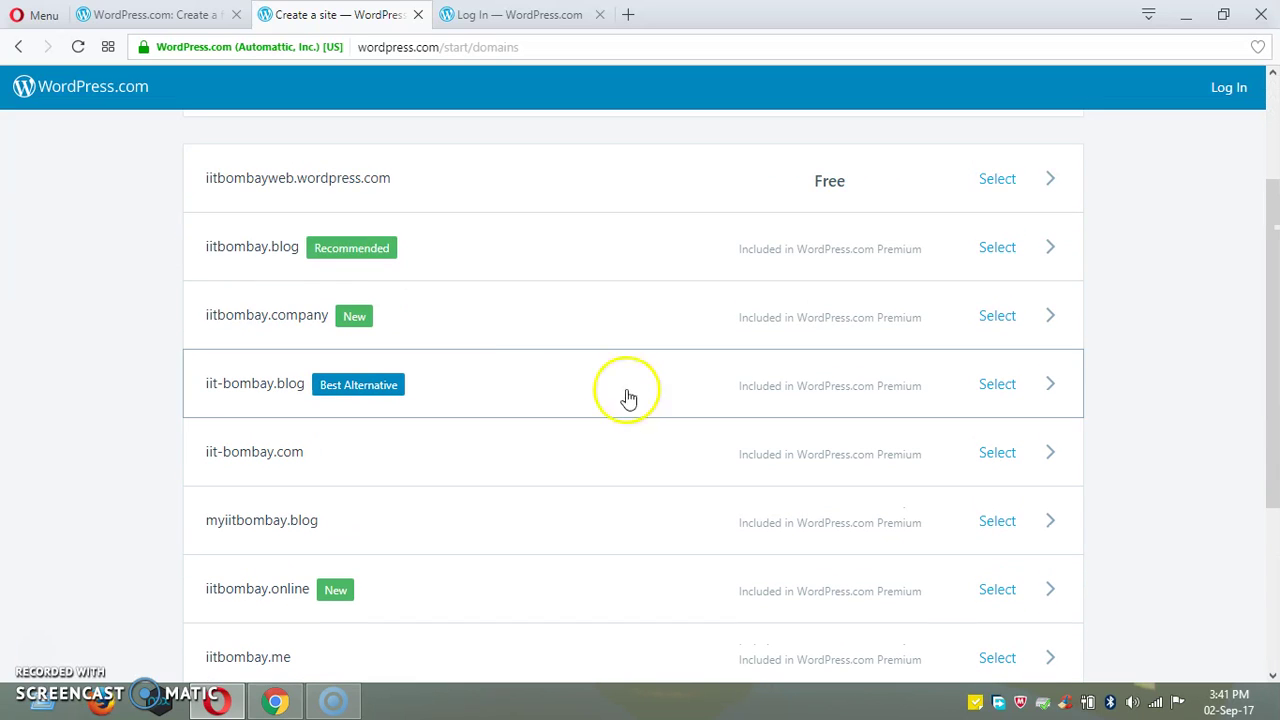
{"action": "scroll", "coordinate": [460, 283], "scroll_direction": "up", "scroll_amount": 1}
{"action": "scroll", "coordinate": [465, 285], "scroll_direction": "up", "scroll_amount": 2}
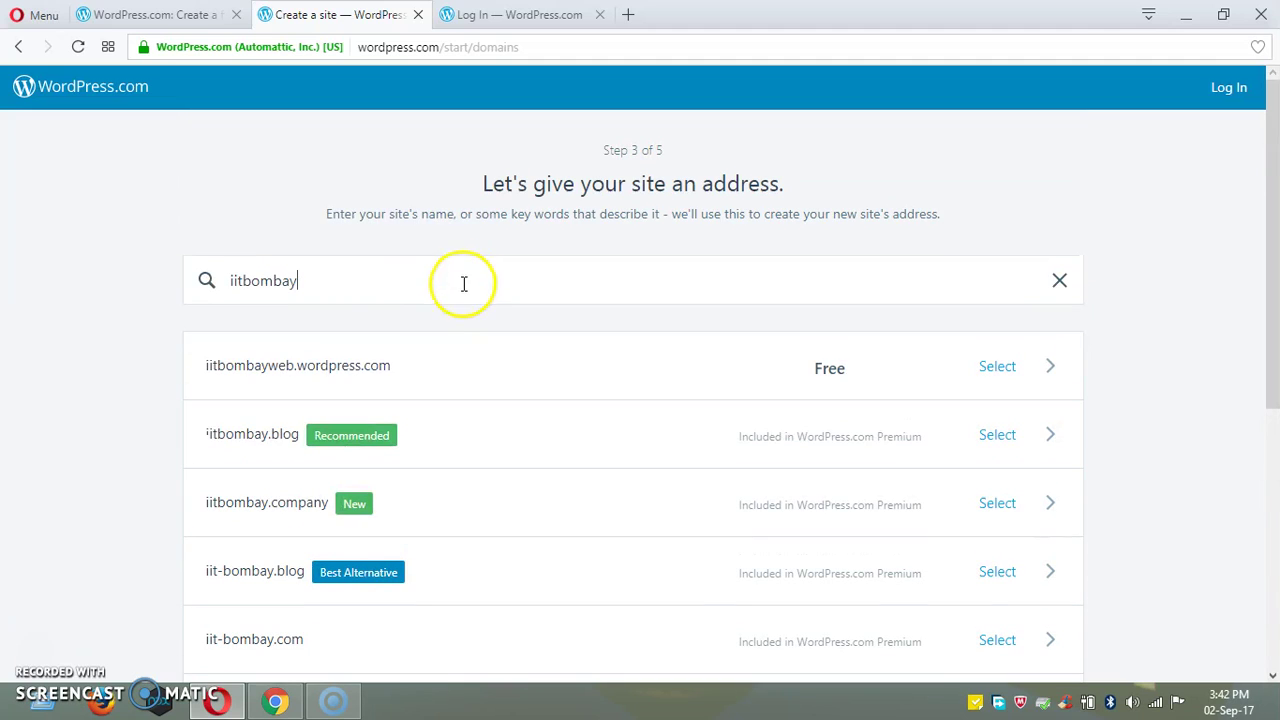
{"action": "left_click", "coordinate": [380, 368]}
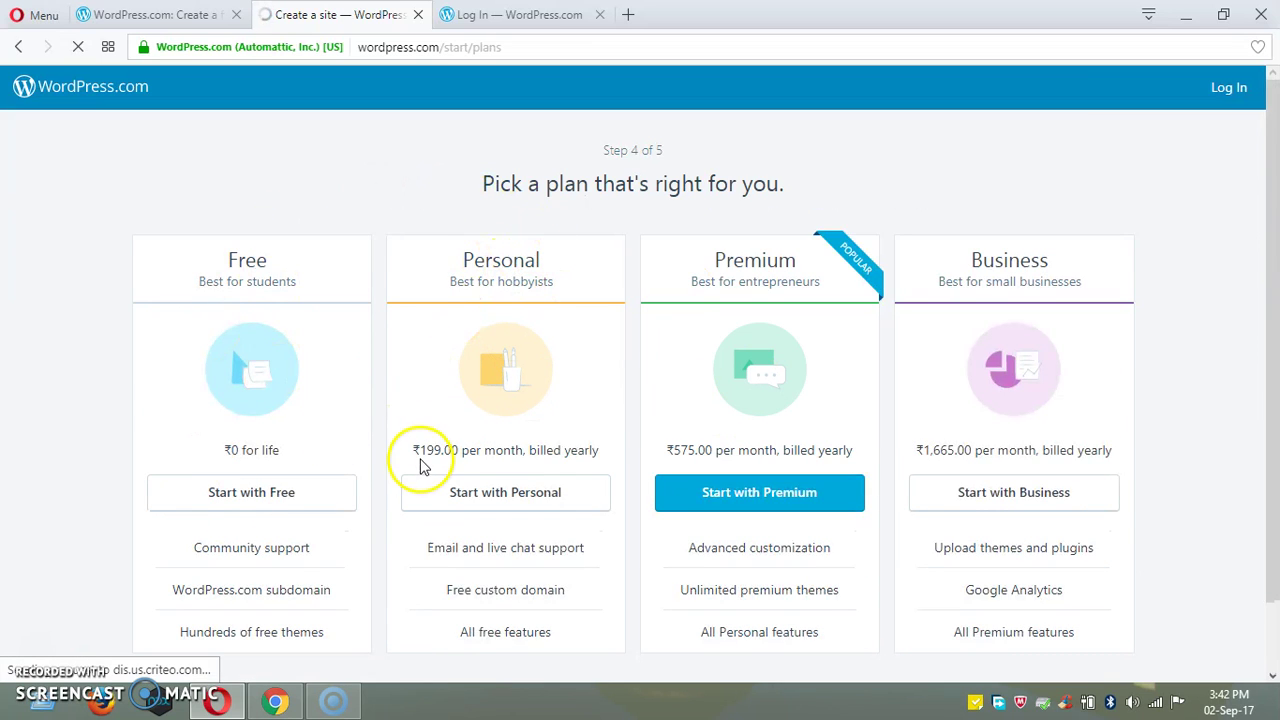
- Compare the Free, Personal, Premium and Business plans, and bring up the account log-in form
{"action": "scroll", "coordinate": [400, 460], "scroll_direction": "down", "scroll_amount": 1}
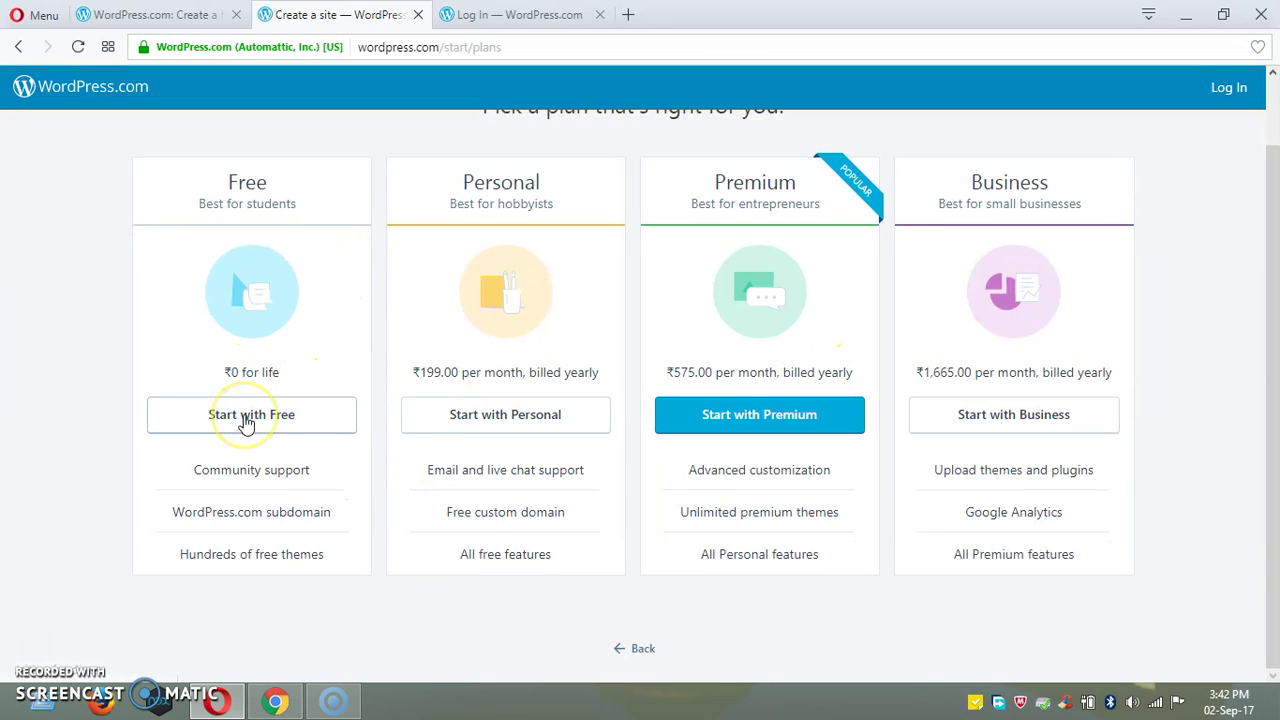
{"action": "scroll", "coordinate": [346, 429], "scroll_direction": "up", "scroll_amount": 1}
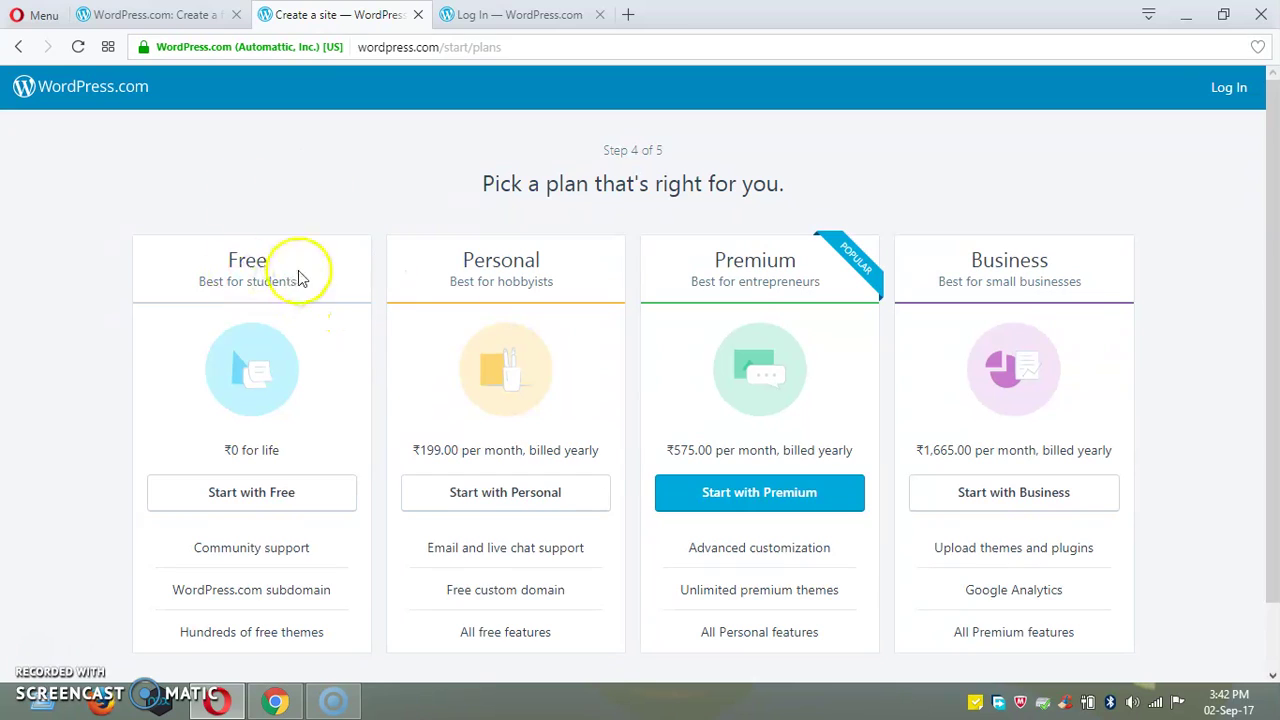
{"action": "left_click", "coordinate": [484, 20]}
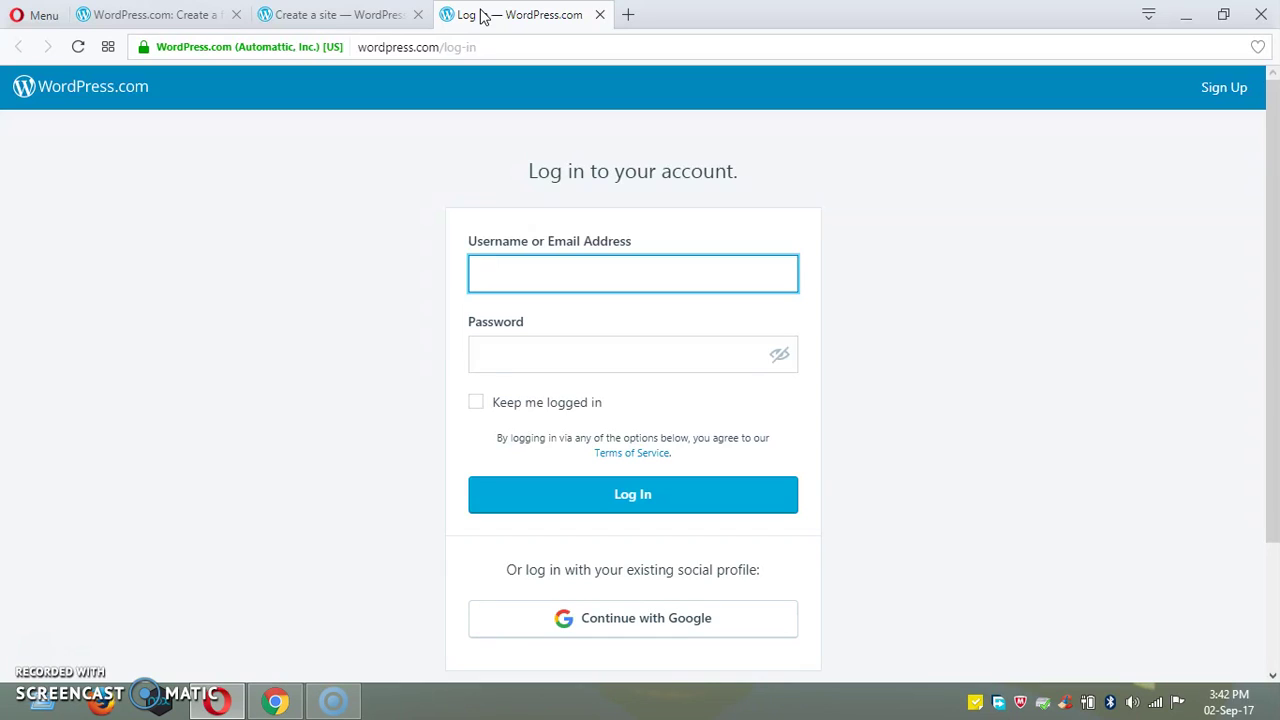
{"action": "left_click", "coordinate": [567, 356]}
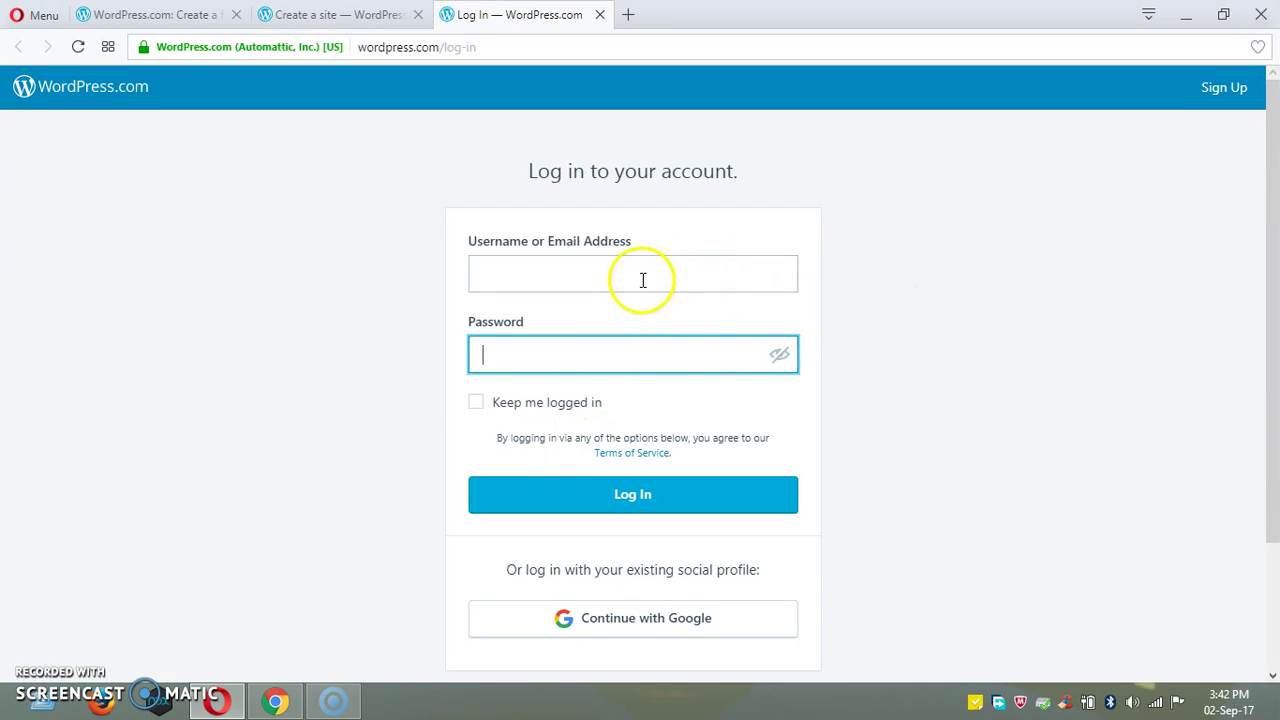
- Switch to Chrome with the logged-in account and view the existing site's statistics and plan options
{"action": "left_click", "coordinate": [273, 702]}
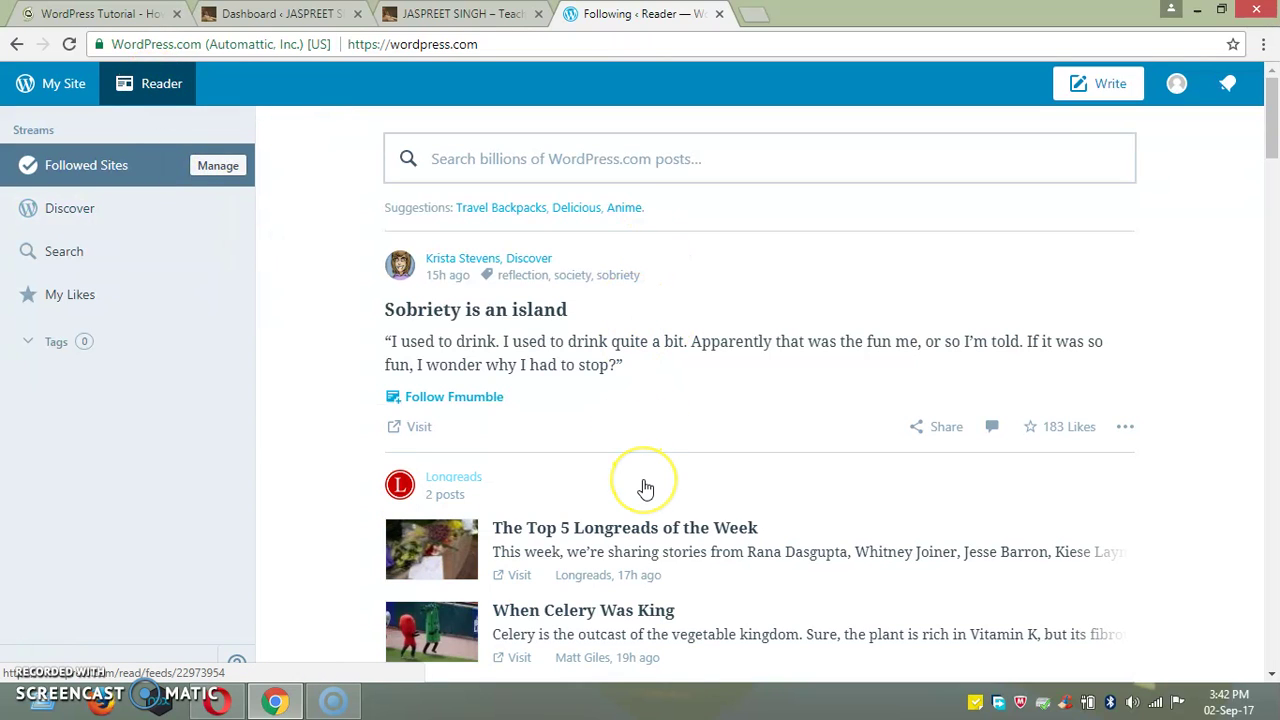
{"action": "left_click", "coordinate": [62, 85]}
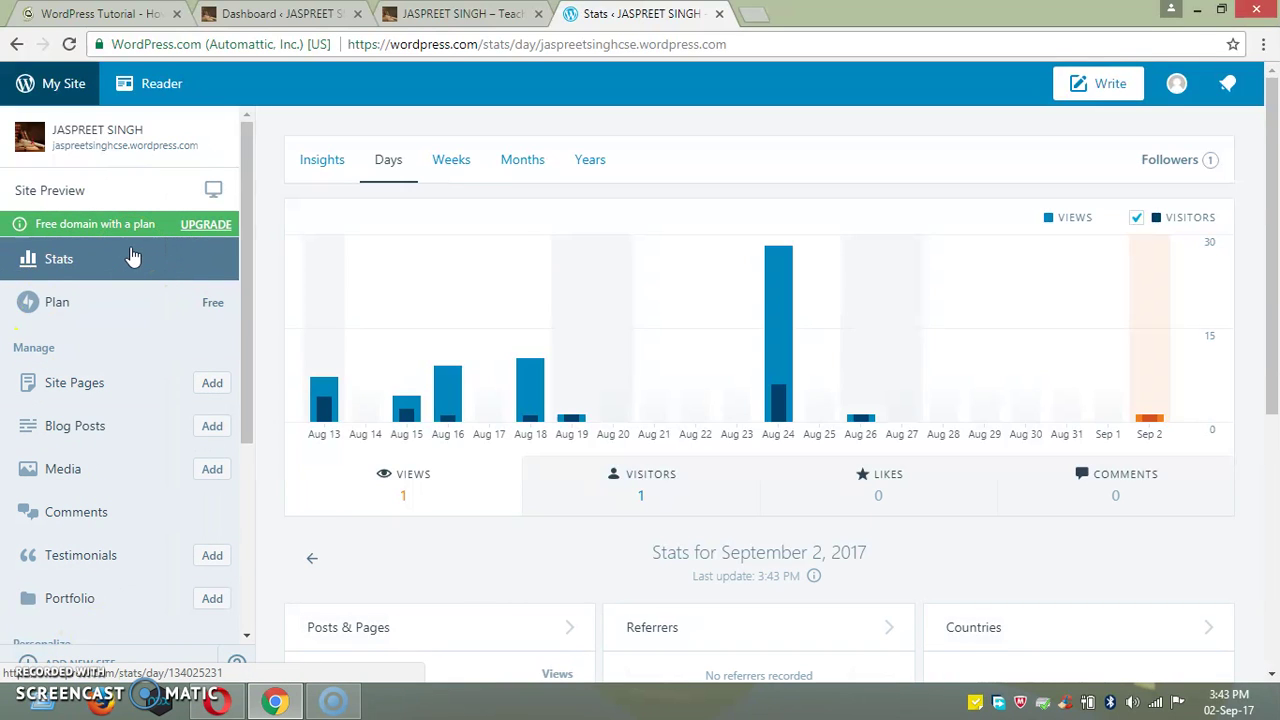
{"action": "left_click", "coordinate": [84, 304]}
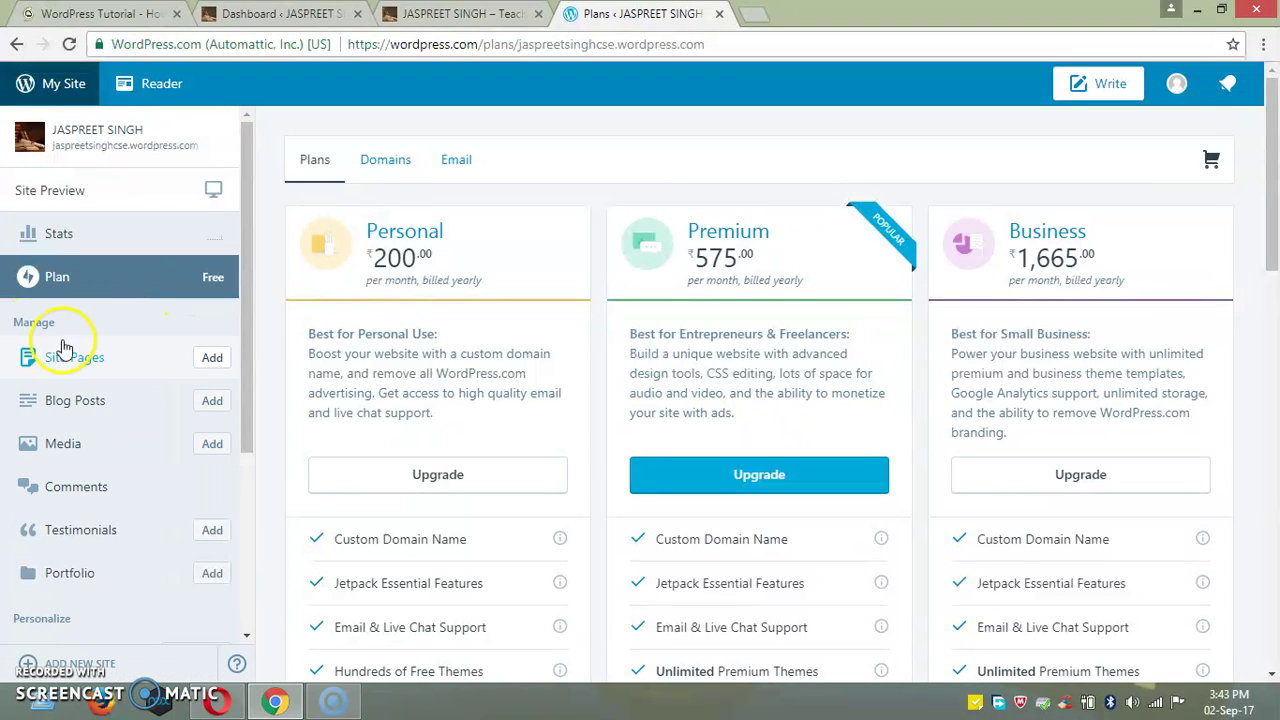
- Look over the site management options and open the list of published site pages
{"action": "scroll", "coordinate": [62, 428], "scroll_direction": "down", "scroll_amount": 3}
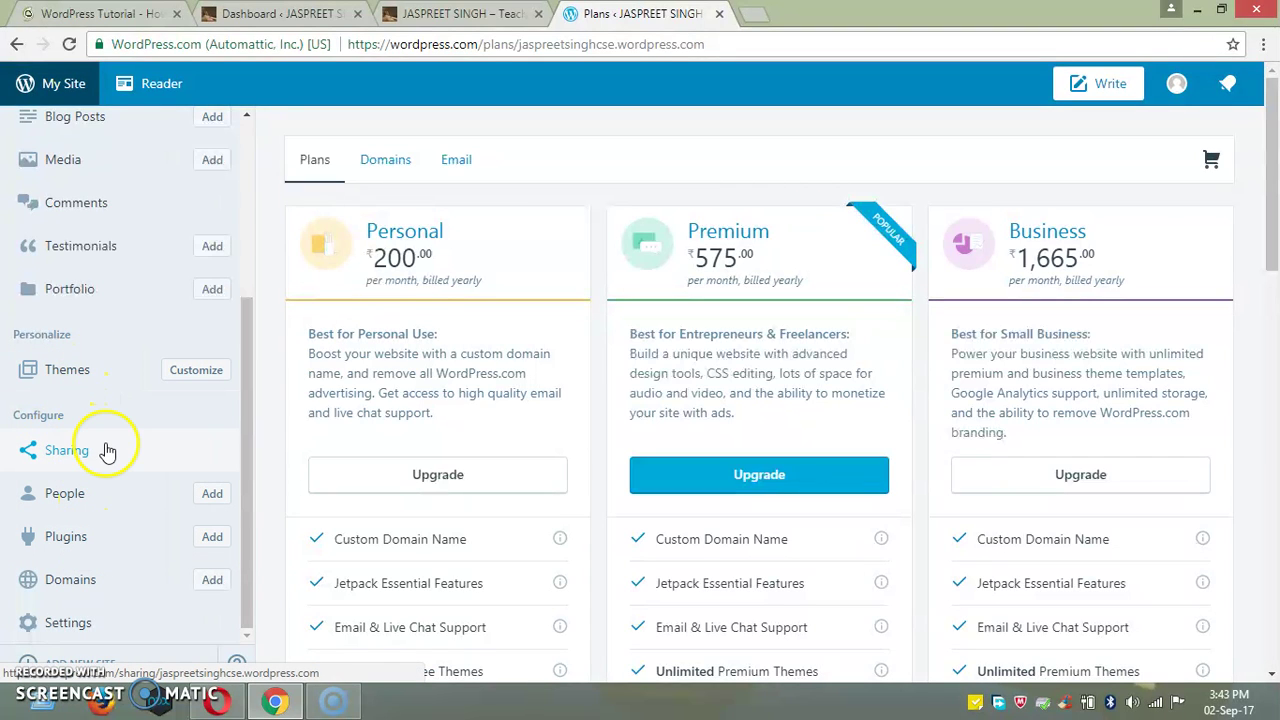
{"action": "scroll", "coordinate": [80, 300], "scroll_direction": "up", "scroll_amount": 2}
{"action": "left_click", "coordinate": [100, 262]}
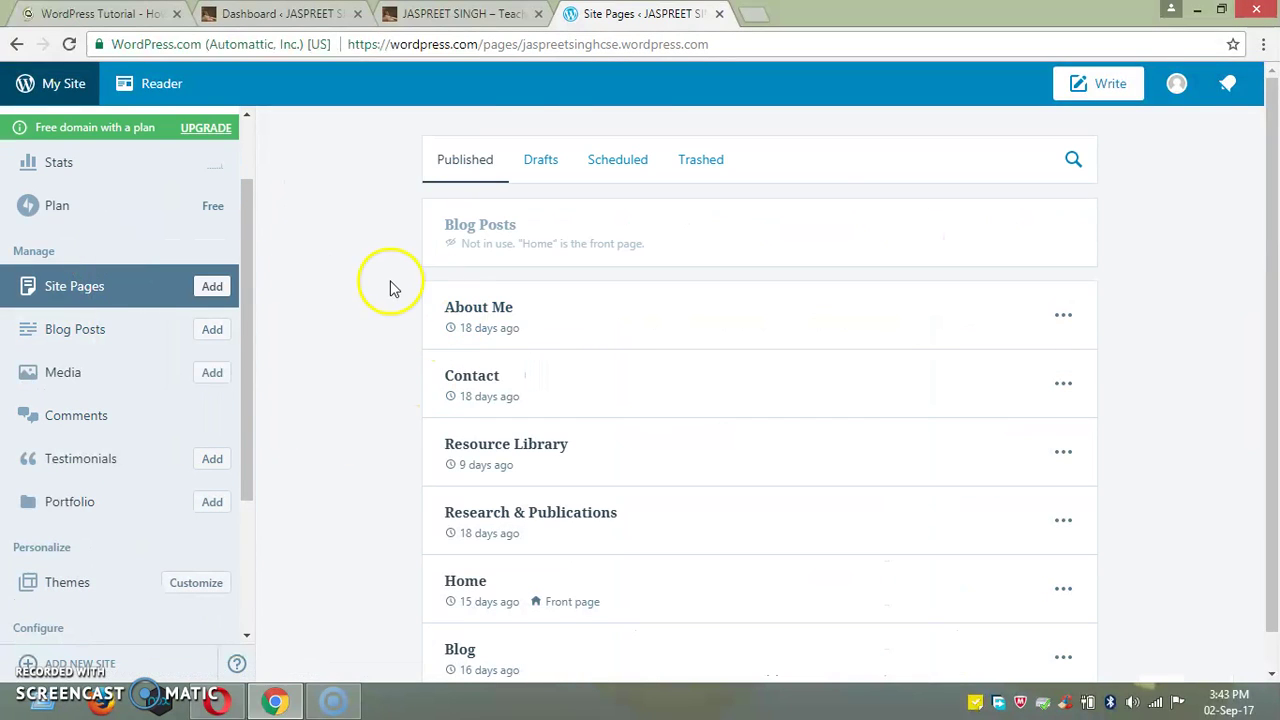
{"action": "scroll", "coordinate": [406, 543], "scroll_direction": "down", "scroll_amount": 1}
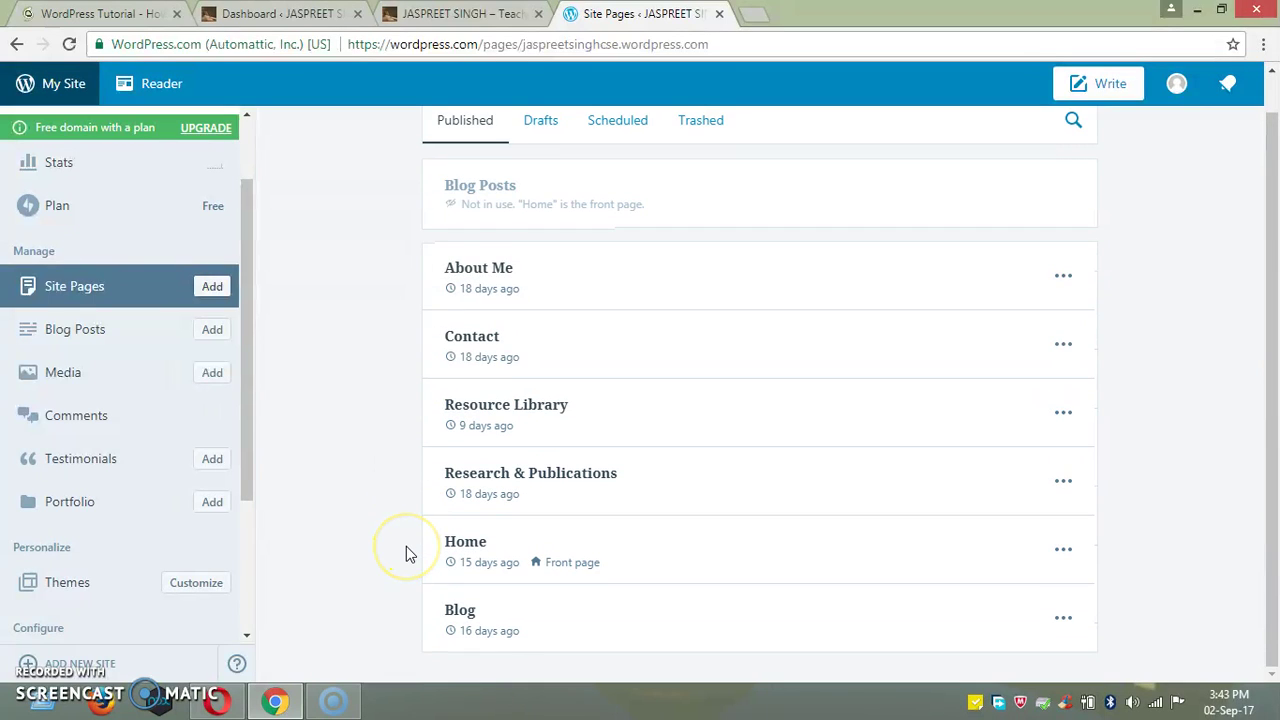
{"action": "scroll", "coordinate": [406, 543], "scroll_direction": "up", "scroll_amount": 1}
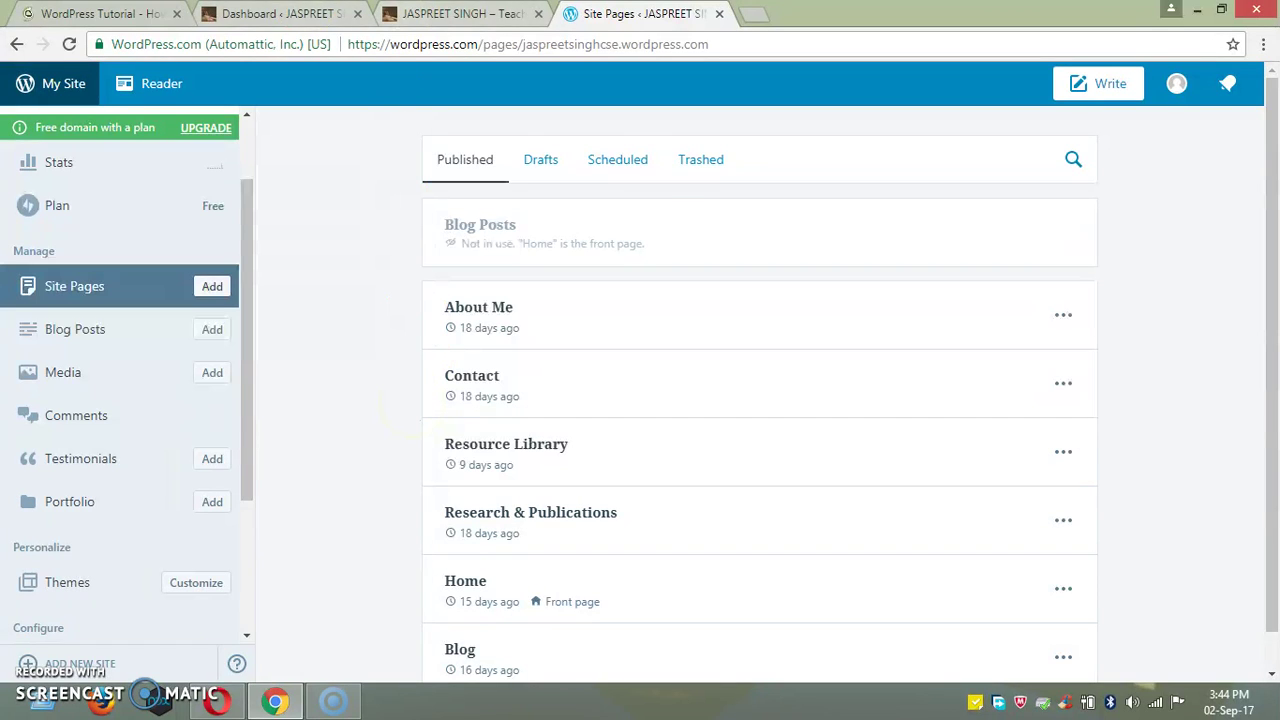
- Compare the page list with the live site's navigation menu and view the live Home page
{"action": "key", "text": "ctrl+shift+Tab"}
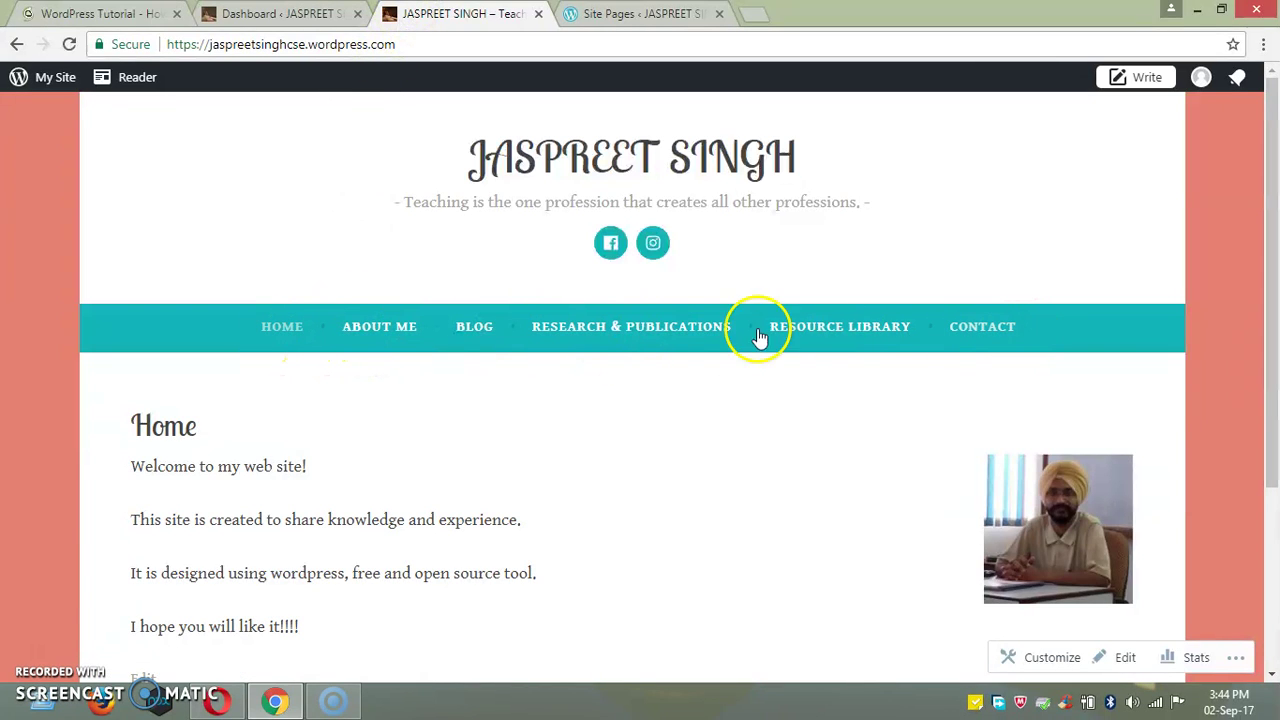
{"action": "key", "text": "ctrl+Tab"}
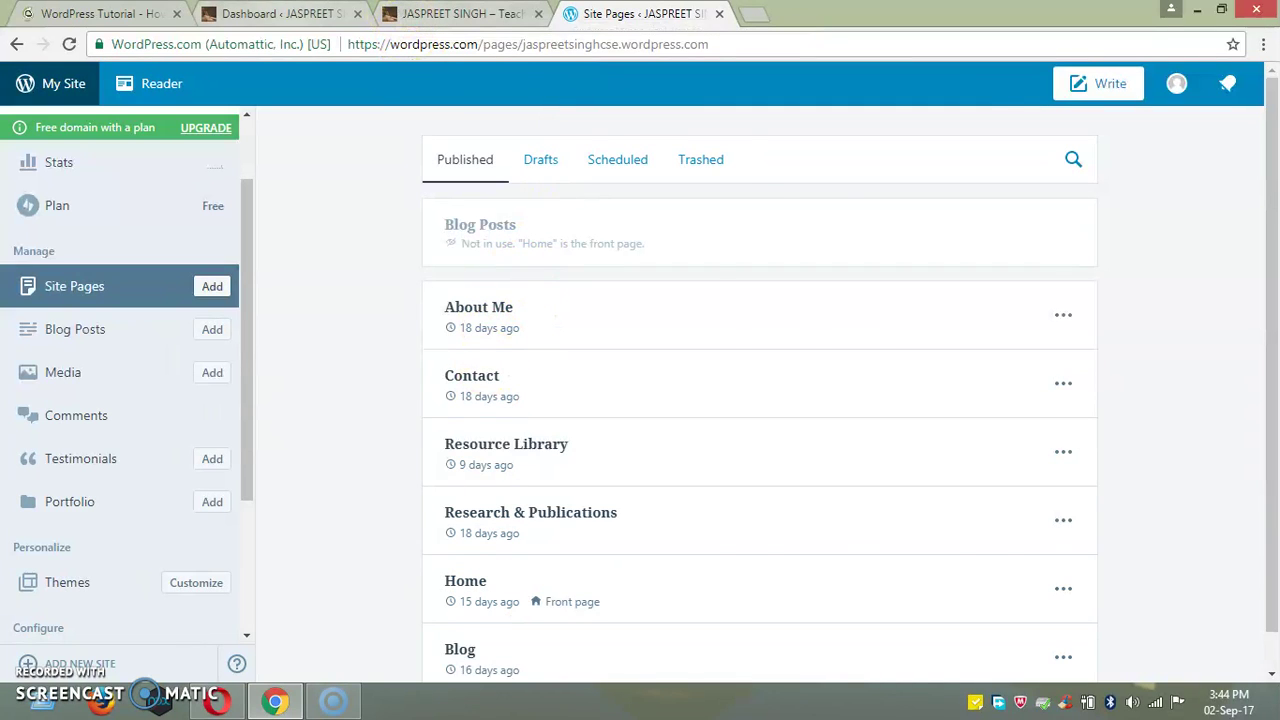
{"action": "left_click", "coordinate": [318, 14]}
{"action": "left_click", "coordinate": [450, 14]}
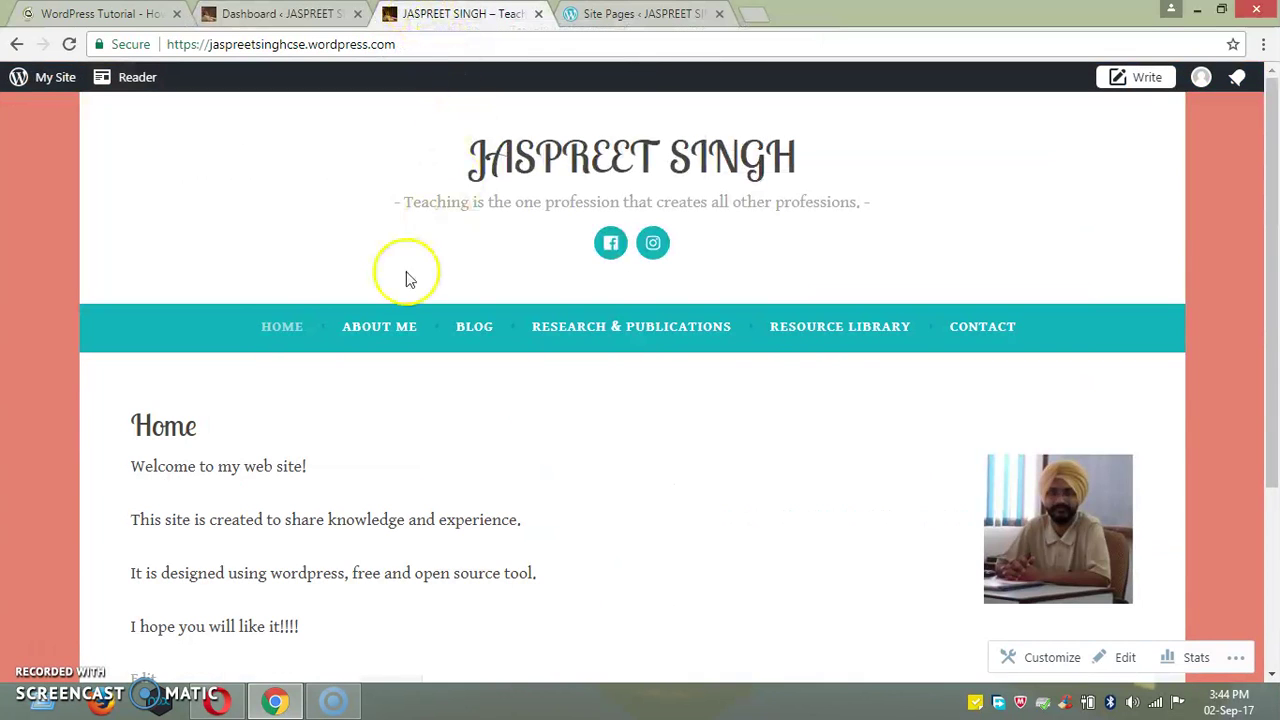
{"action": "left_click", "coordinate": [286, 334]}
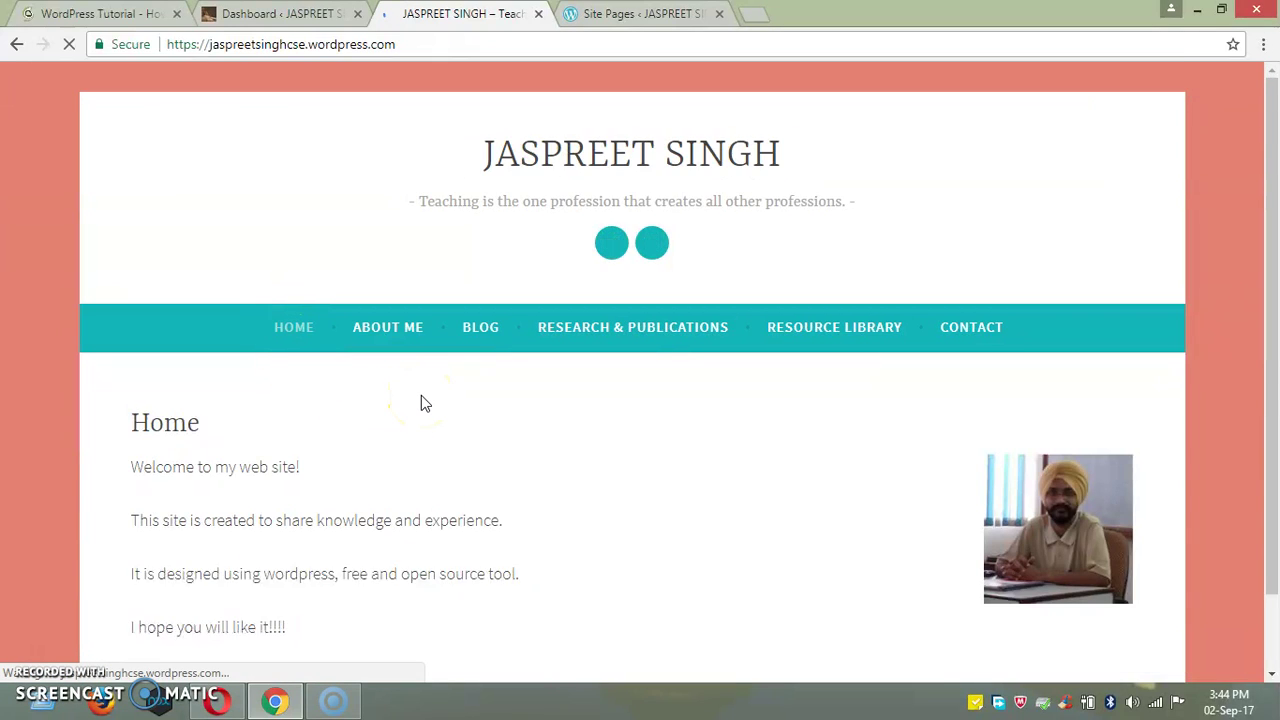
{"action": "scroll", "coordinate": [421, 395], "scroll_direction": "down", "scroll_amount": 1}
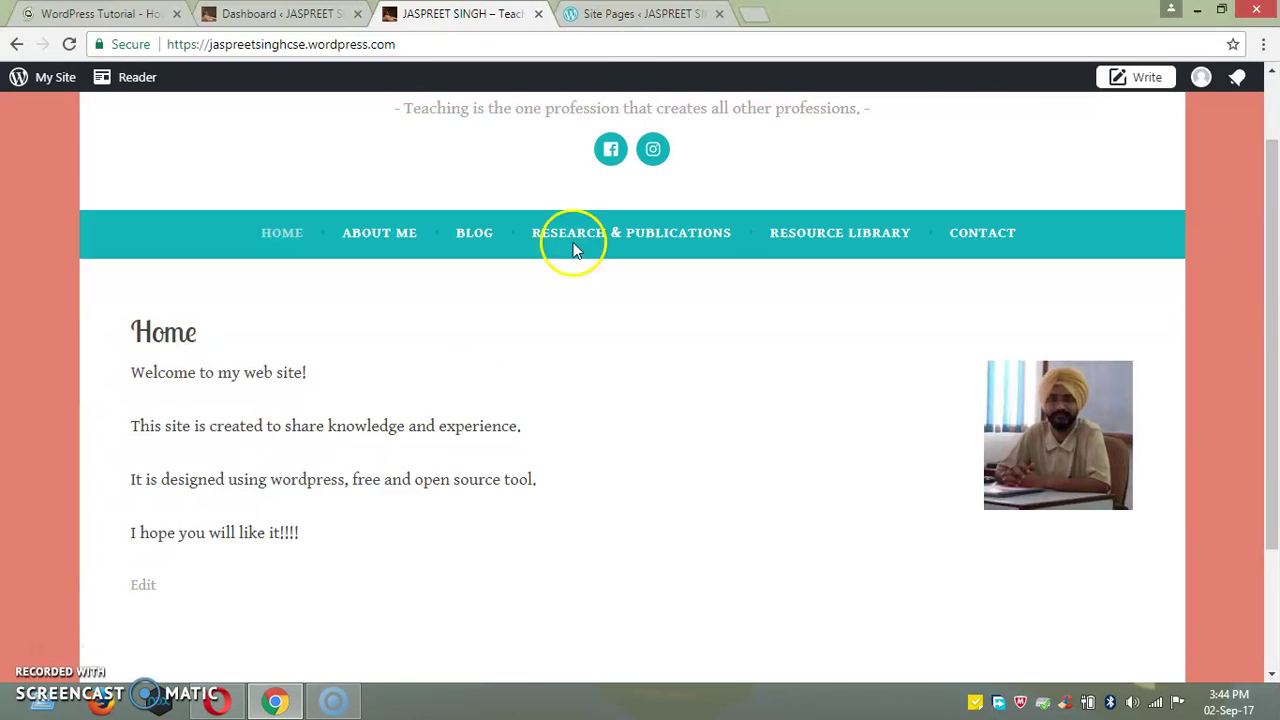
- Return to the list of published pages and open the Home page for editing
{"action": "left_click", "coordinate": [640, 13]}
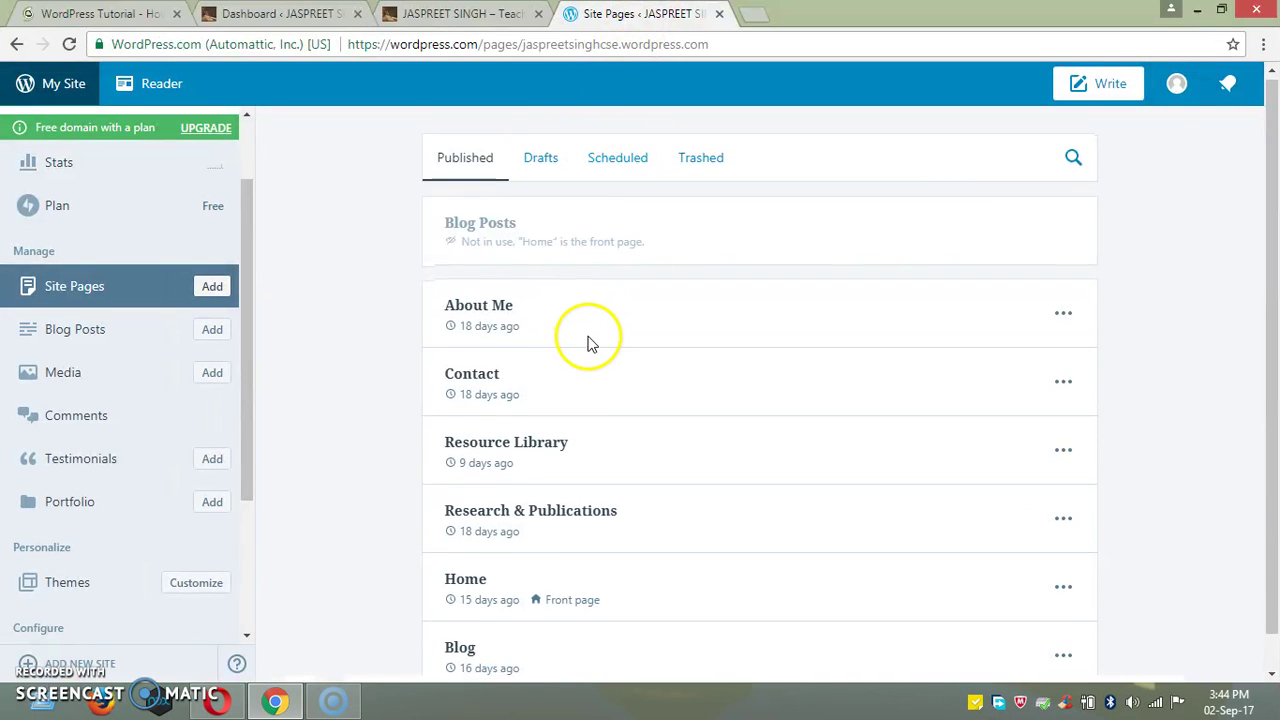
{"action": "scroll", "coordinate": [588, 355], "scroll_direction": "down", "scroll_amount": 1}
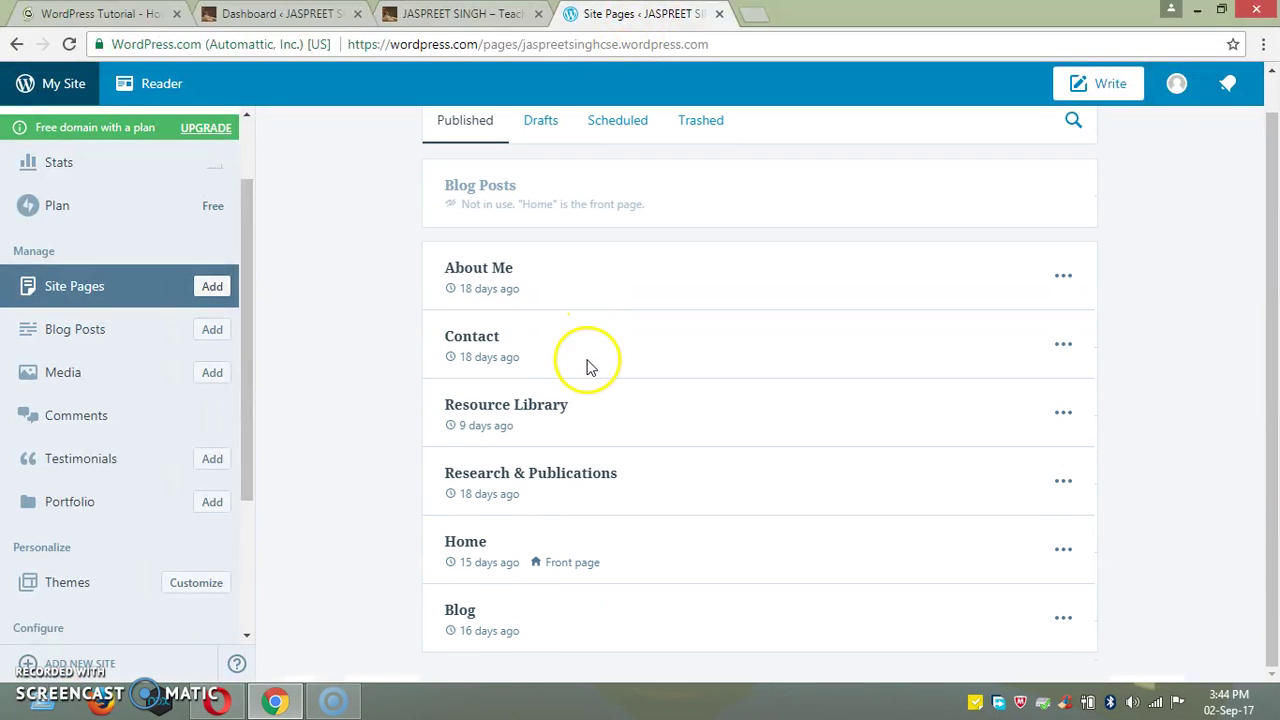
{"action": "left_click", "coordinate": [472, 549]}
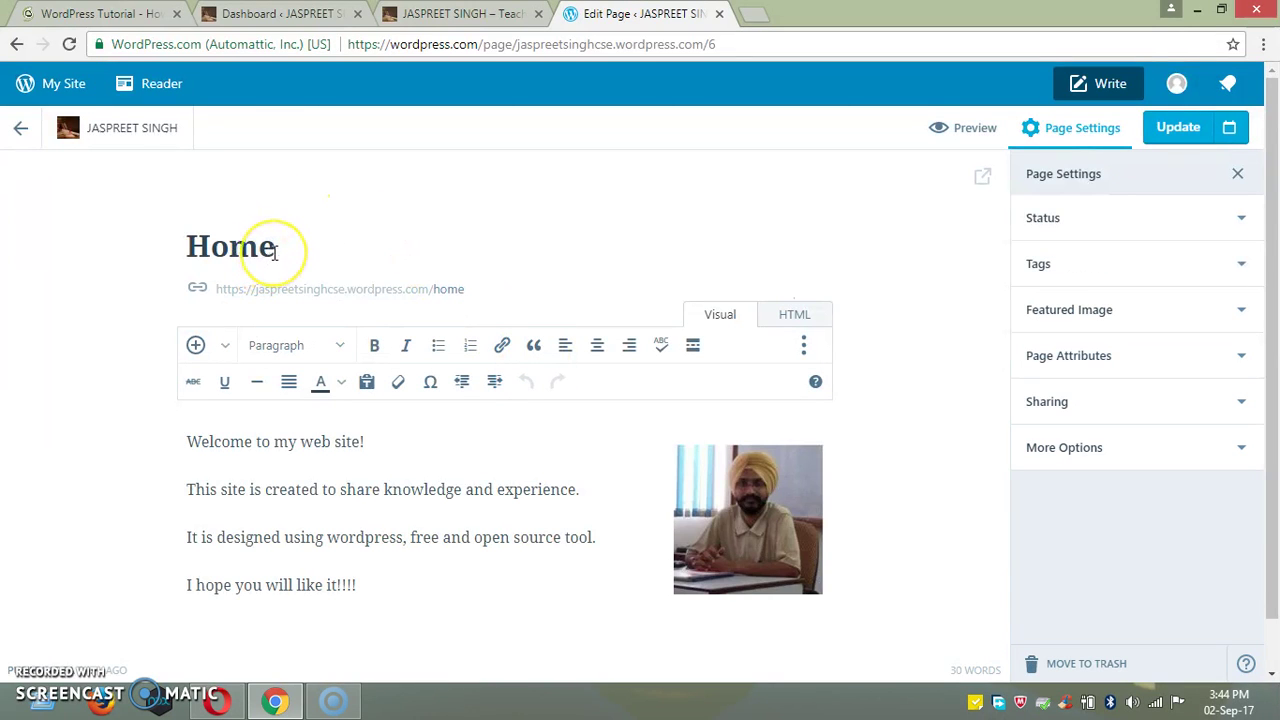
- Examine the paragraph and heading styles offered for the Home page text and the editor's HTML view
{"action": "scroll", "coordinate": [277, 255], "scroll_direction": "down", "scroll_amount": 1}
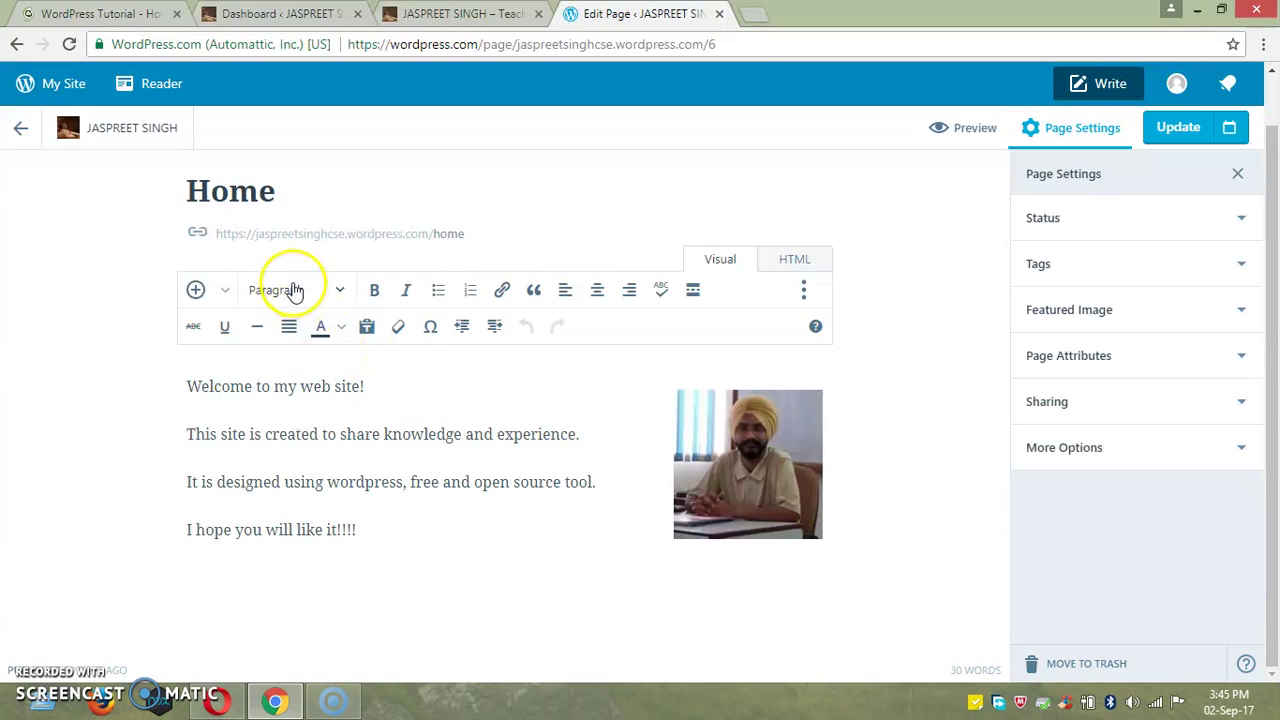
{"action": "left_click", "coordinate": [340, 292]}
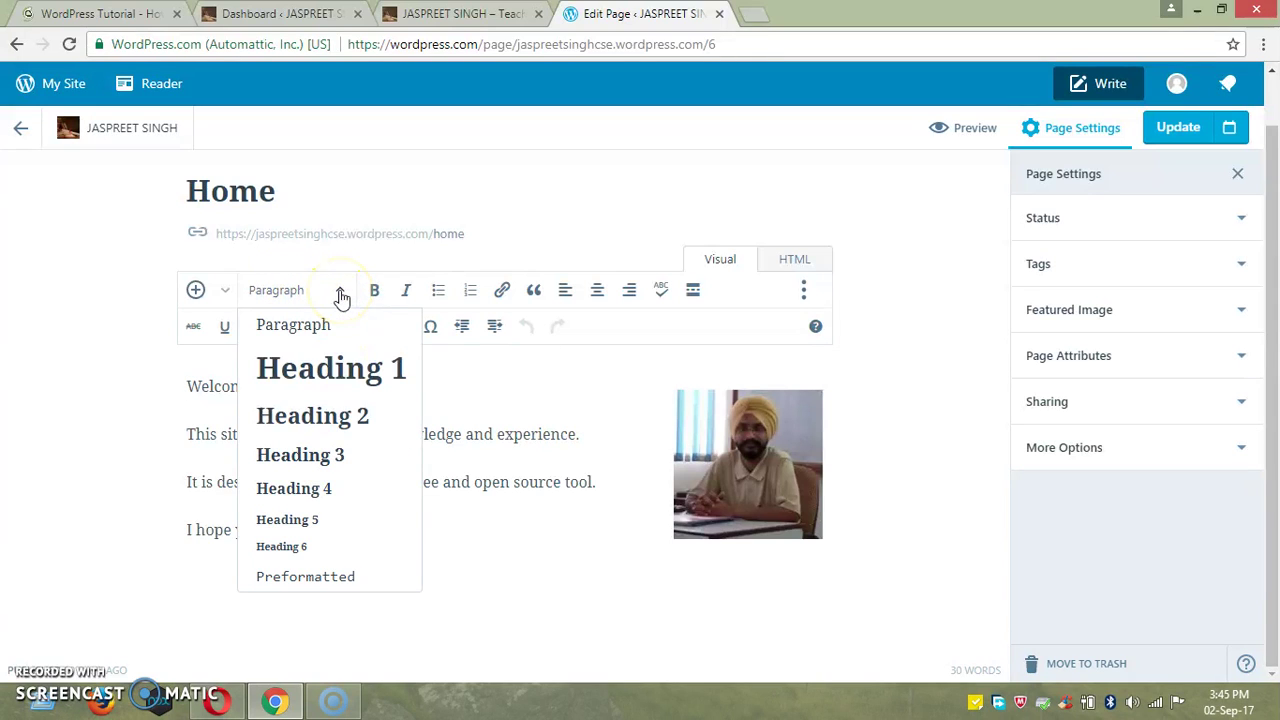
{"action": "left_click", "coordinate": [491, 523]}
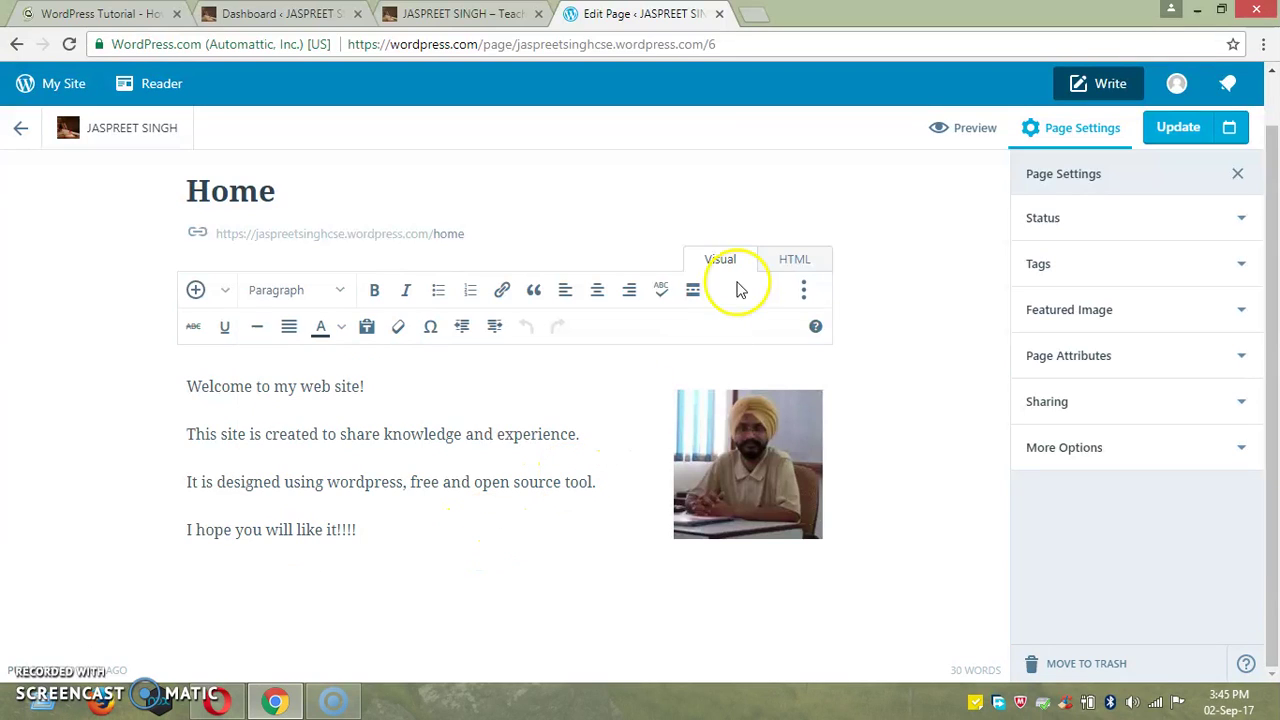
{"action": "left_click", "coordinate": [798, 262]}
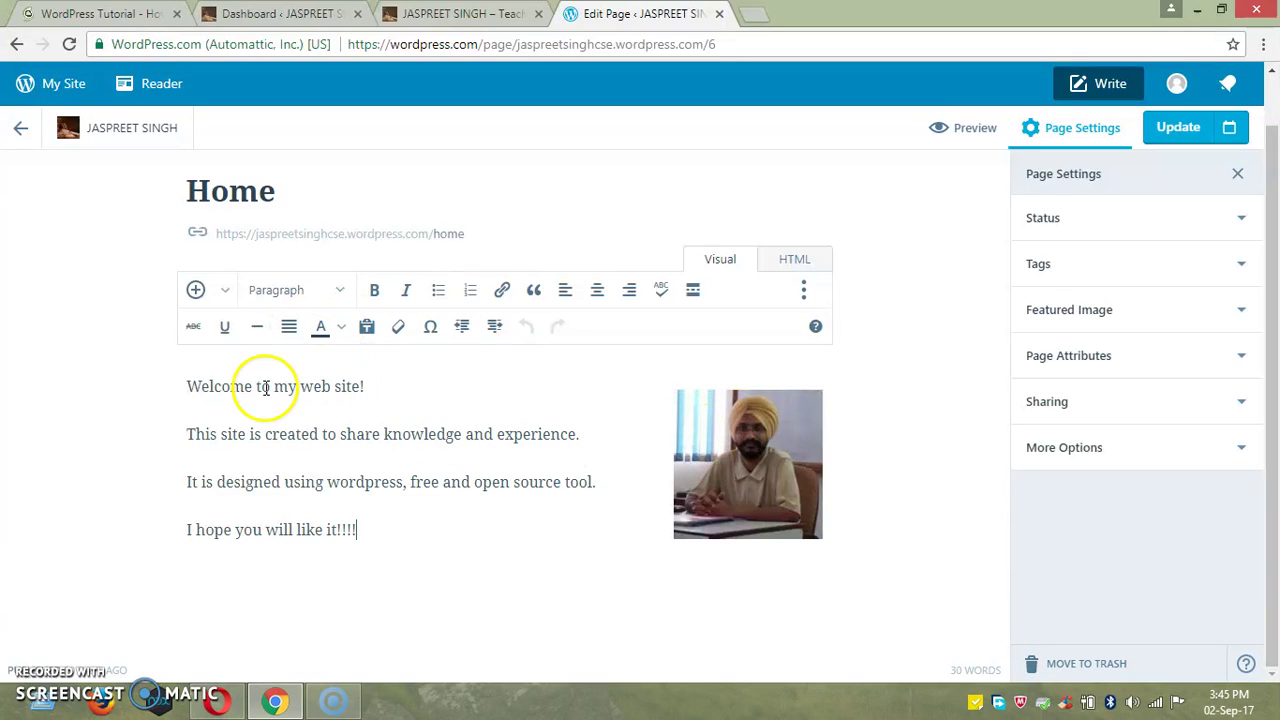
- Look over the content types that can be inserted into the Home page, then close the list
{"action": "left_click", "coordinate": [226, 292]}
{"action": "left_click", "coordinate": [196, 290]}
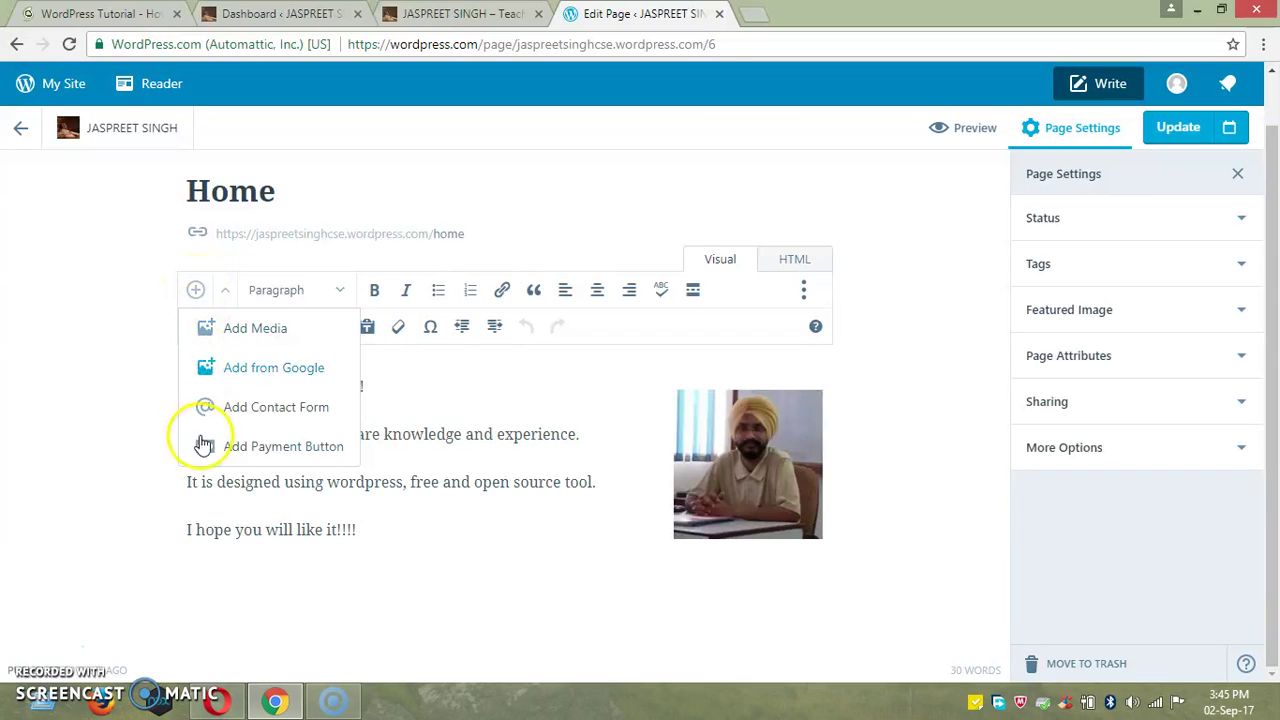
{"action": "left_click", "coordinate": [550, 420]}
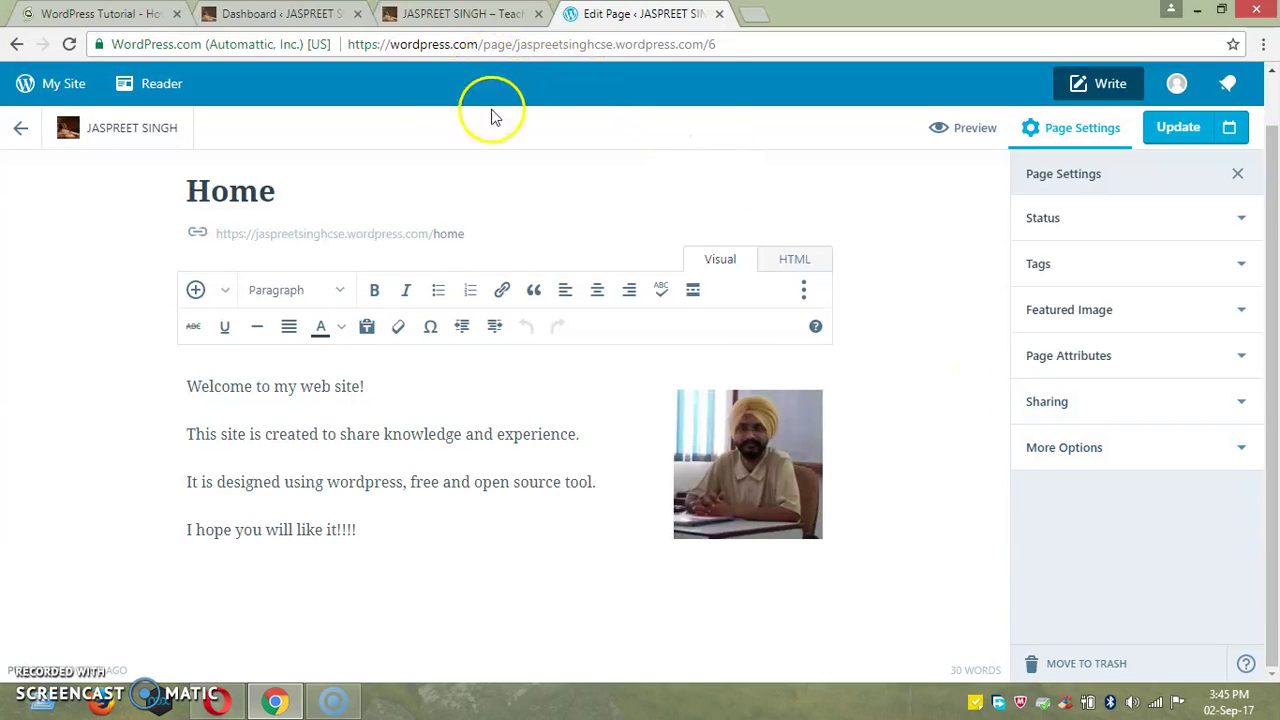
- Open the live site's Blog page and read through it down to the like and comment area
{"action": "left_click", "coordinate": [463, 13]}
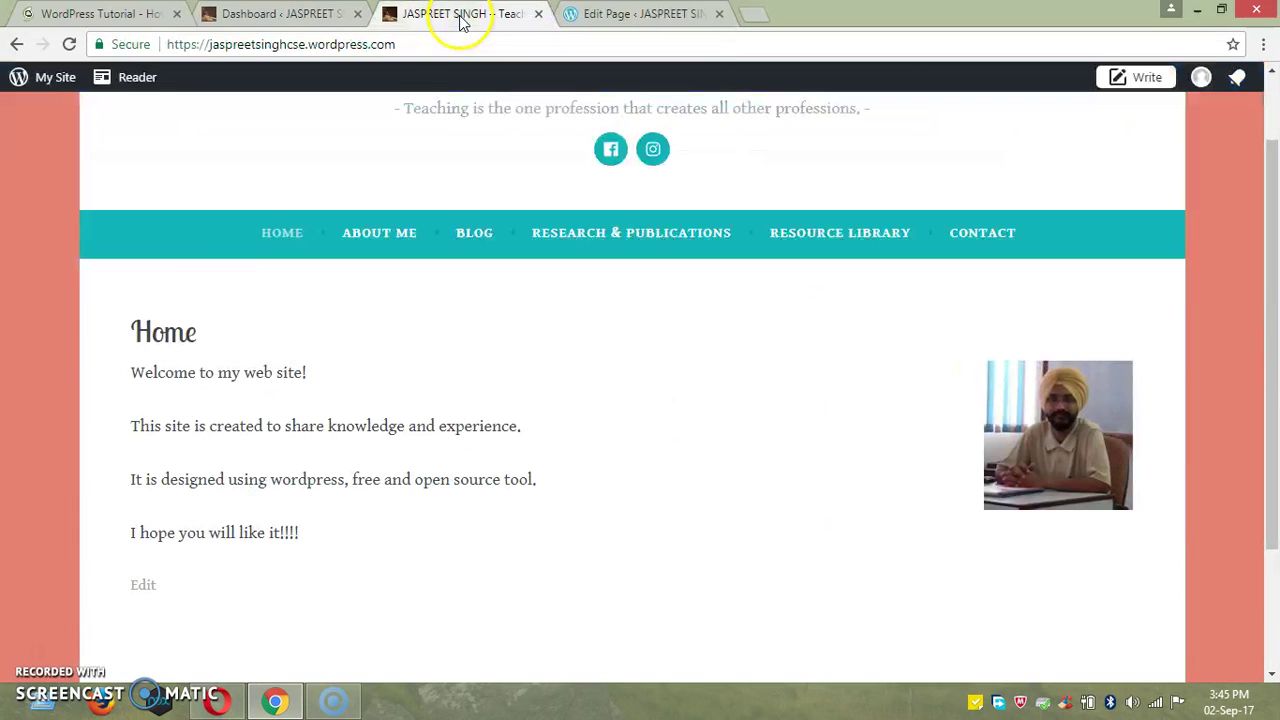
{"action": "left_click", "coordinate": [473, 242]}
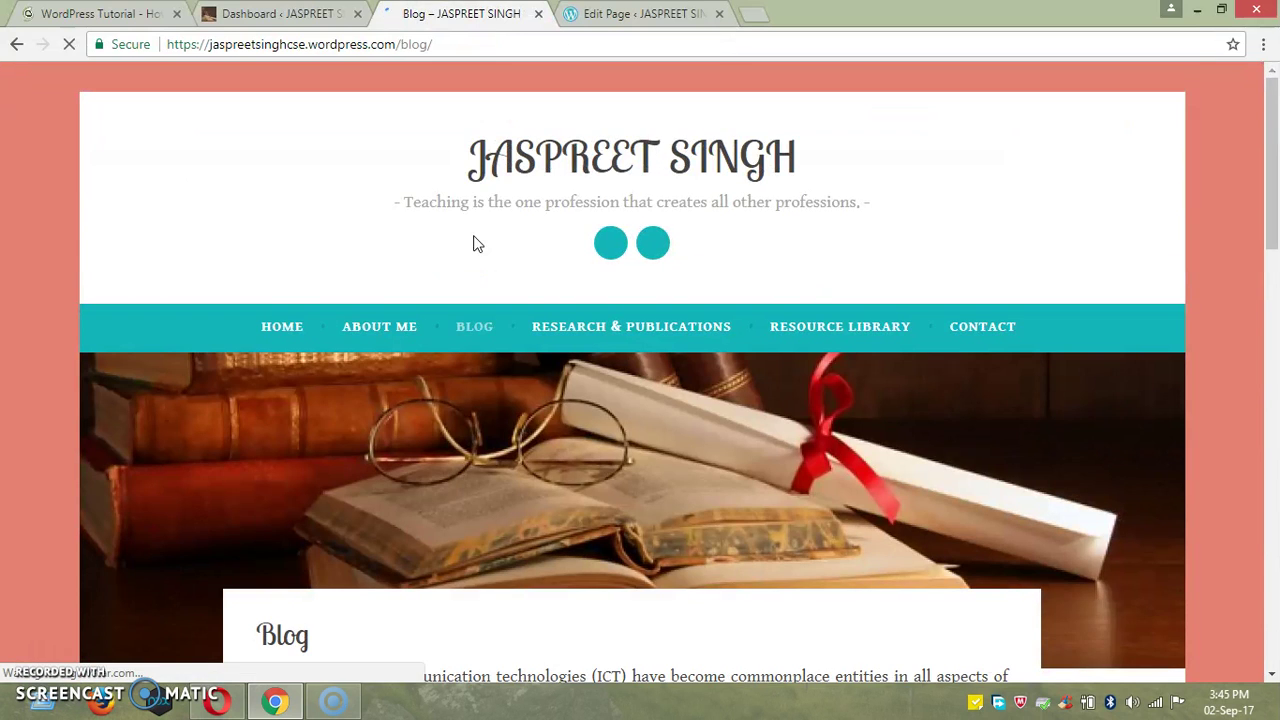
{"action": "scroll", "coordinate": [478, 245], "scroll_direction": "down", "scroll_amount": 4}
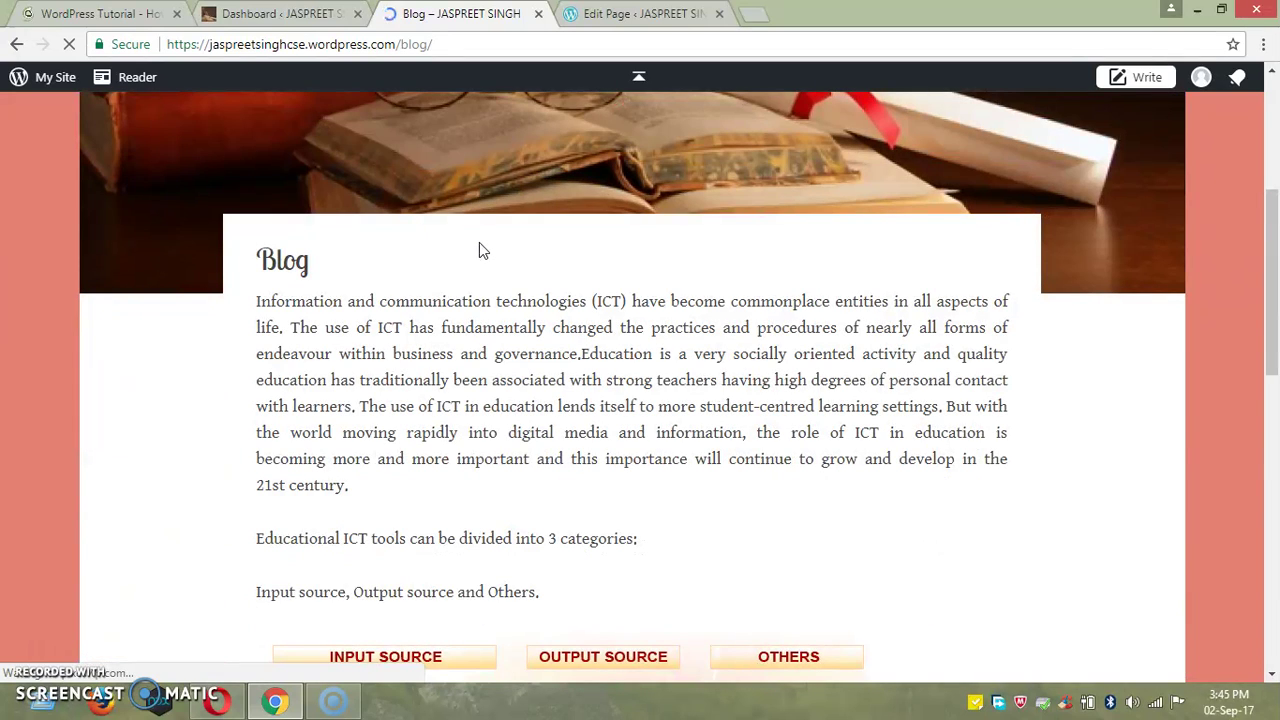
{"action": "scroll", "coordinate": [491, 455], "scroll_direction": "down", "scroll_amount": 10}
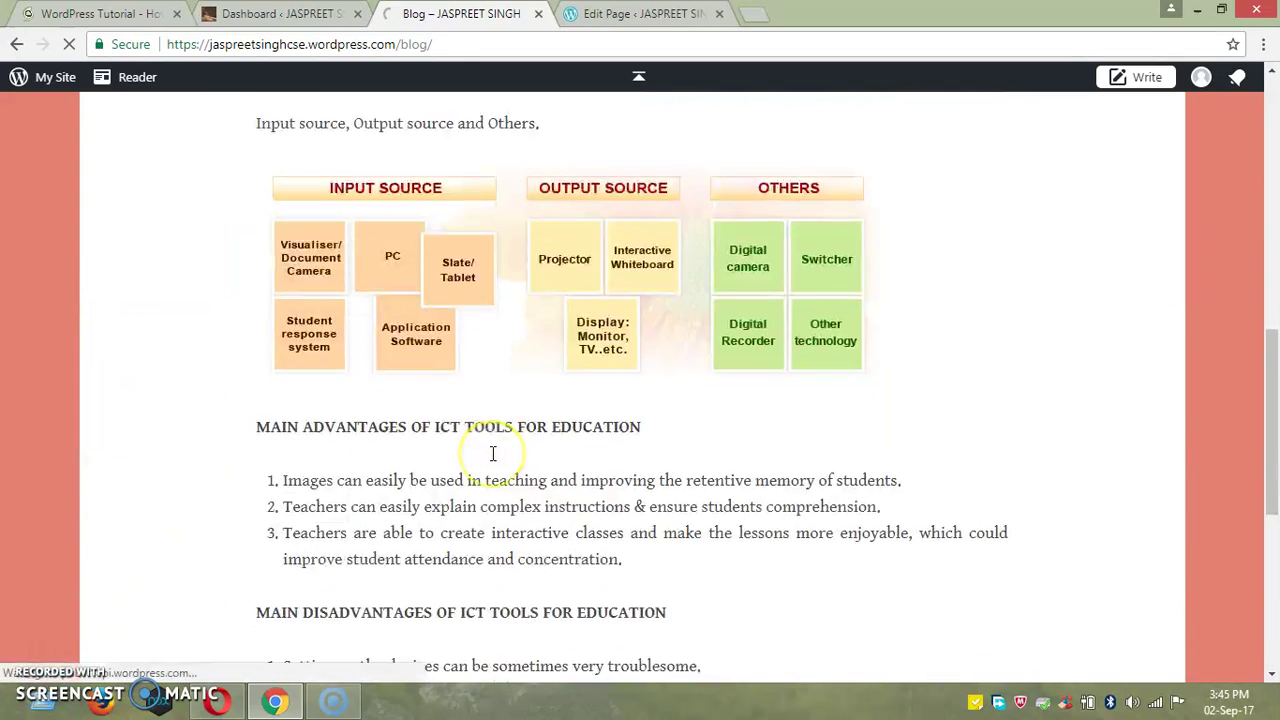
{"action": "scroll", "coordinate": [492, 454], "scroll_direction": "down", "scroll_amount": 1}
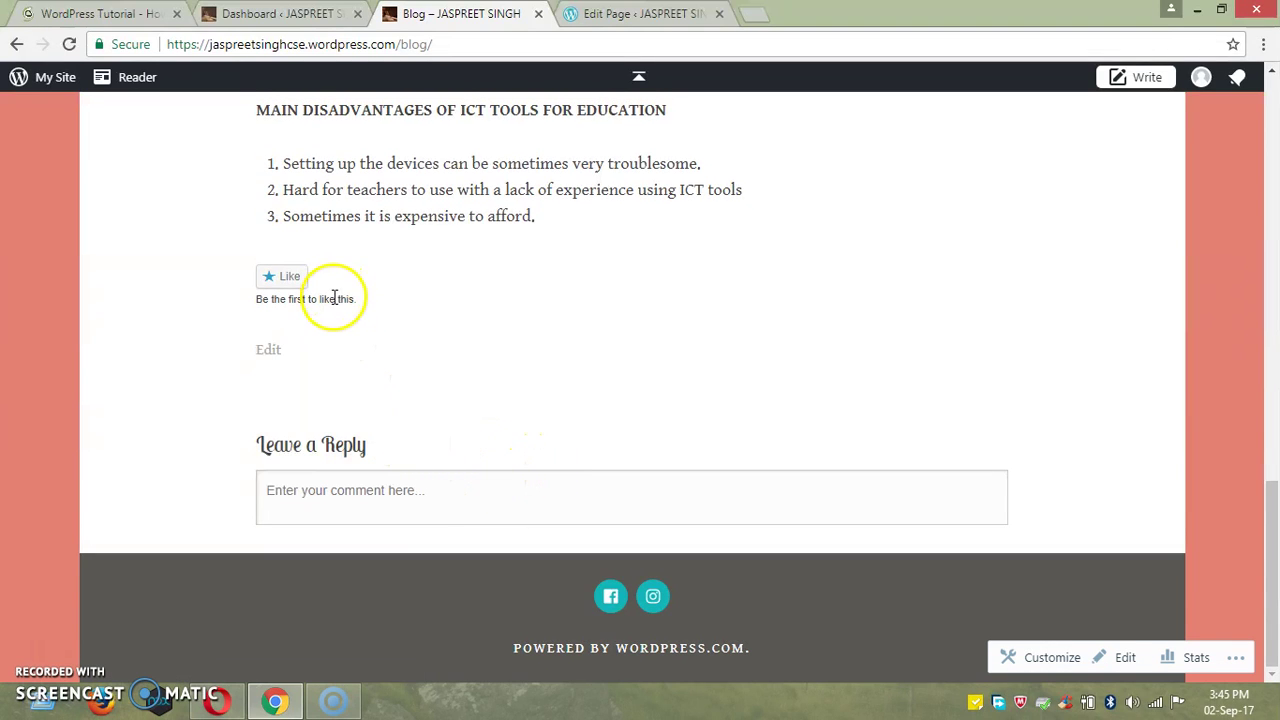
{"action": "scroll", "coordinate": [417, 429], "scroll_direction": "up", "scroll_amount": 4}
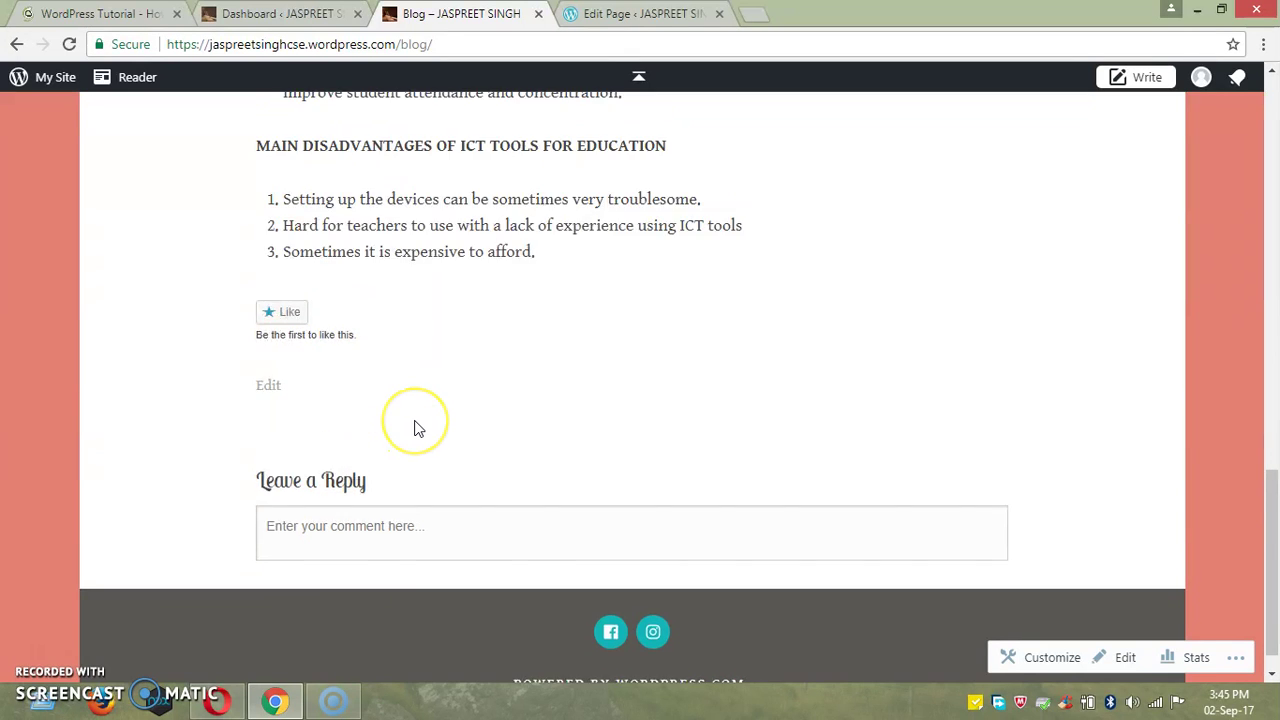
{"action": "scroll", "coordinate": [417, 428], "scroll_direction": "up", "scroll_amount": 8}
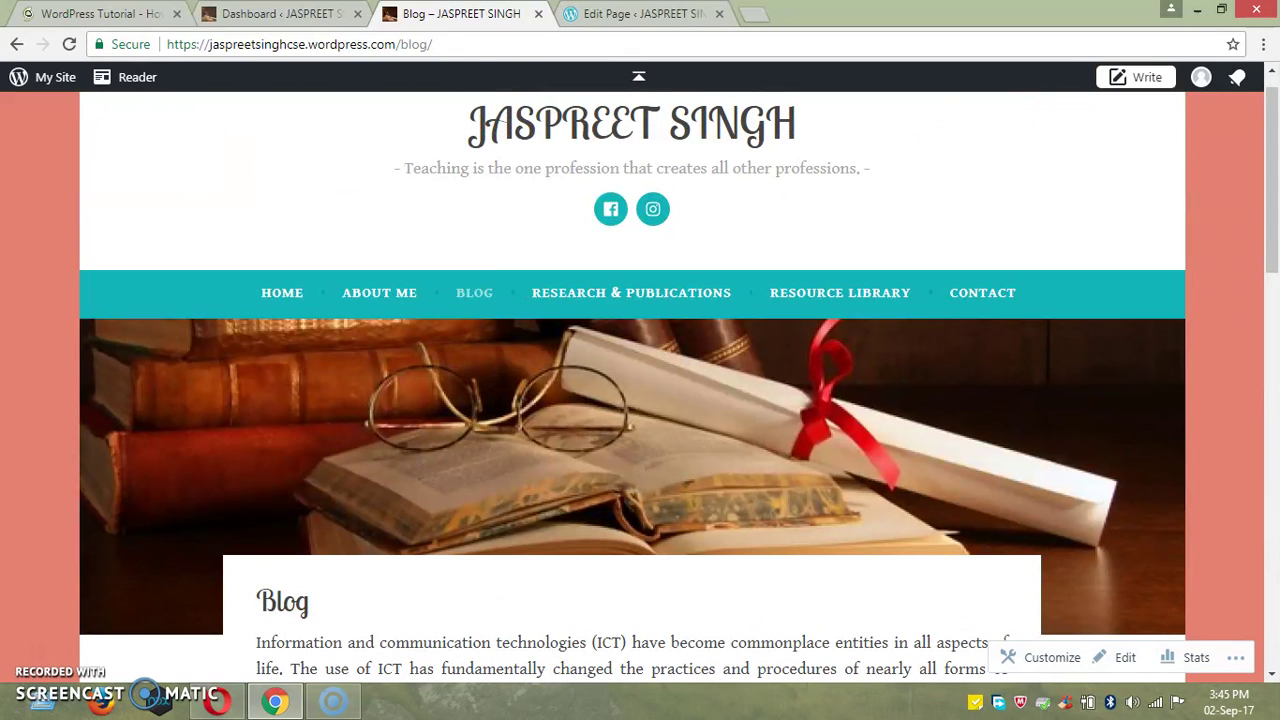
- Return from the Home page editor to the published pages list and open the Blog page for editing
{"action": "left_click", "coordinate": [625, 13]}
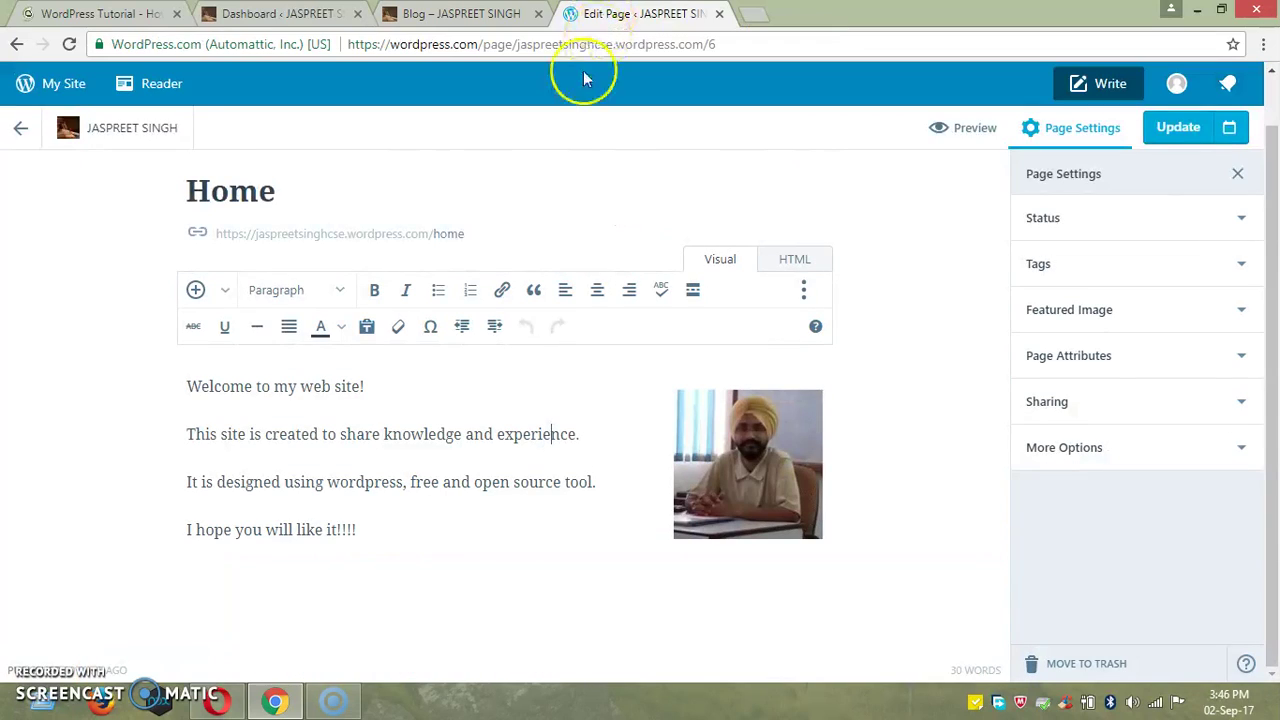
{"action": "left_click", "coordinate": [22, 130]}
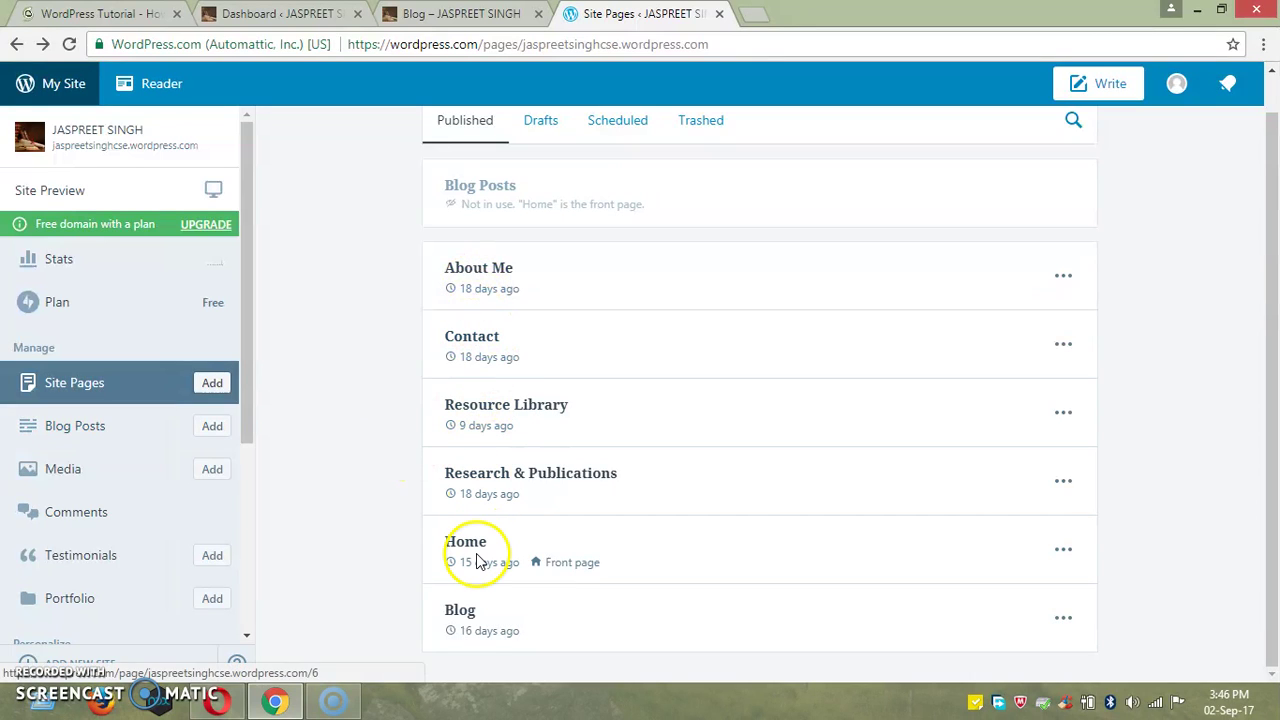
{"action": "left_click", "coordinate": [462, 611]}
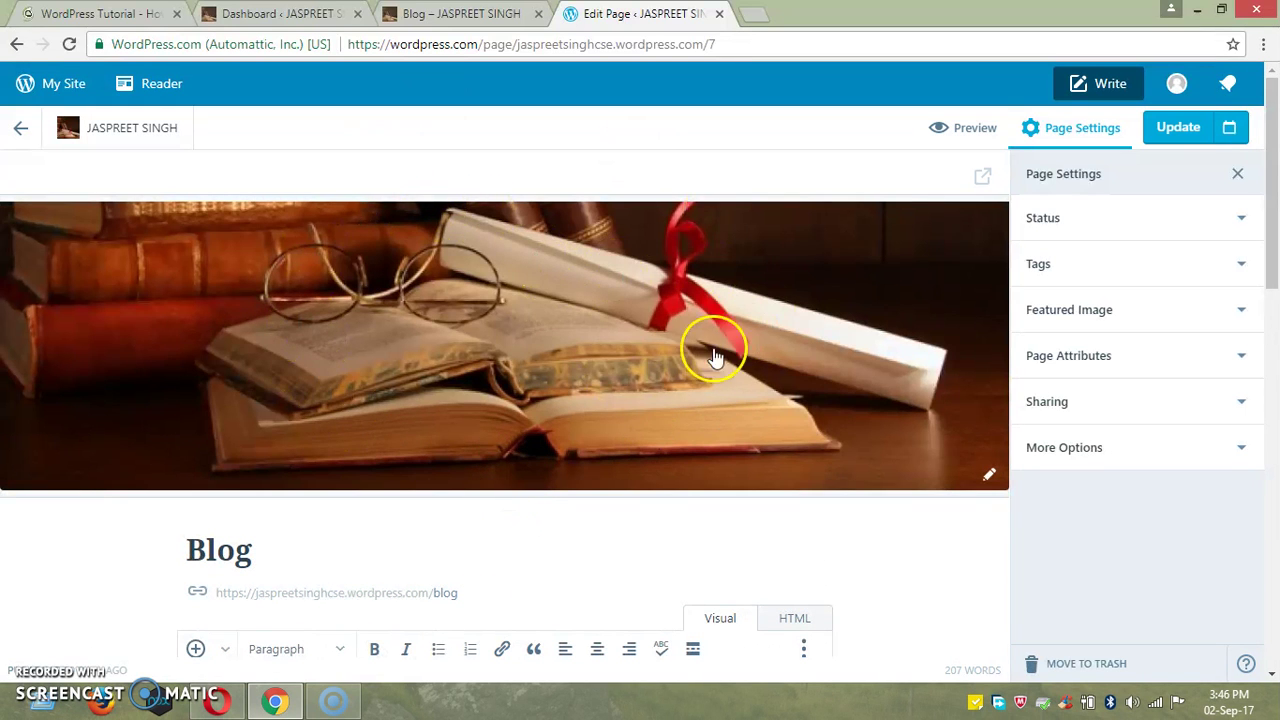
- Examine the image library and upload options for the Blog page's featured image, then cancel the selection
{"action": "left_click", "coordinate": [989, 477]}
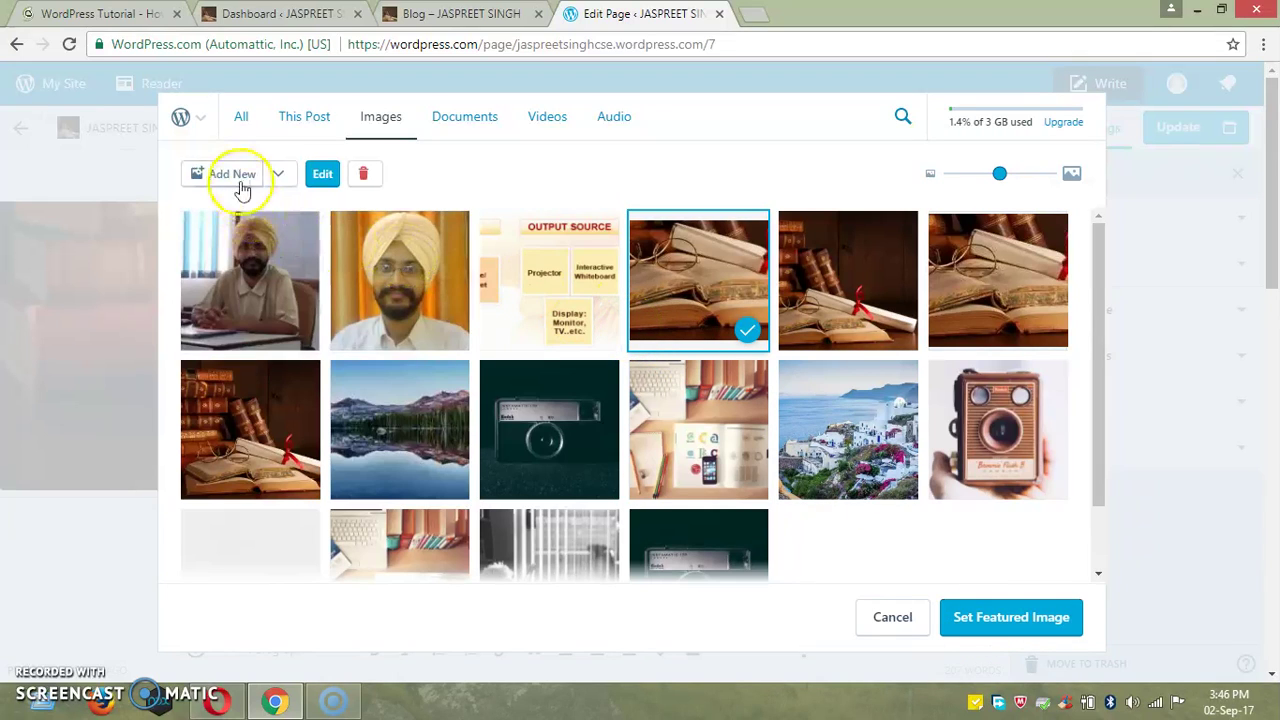
{"action": "left_click", "coordinate": [278, 174]}
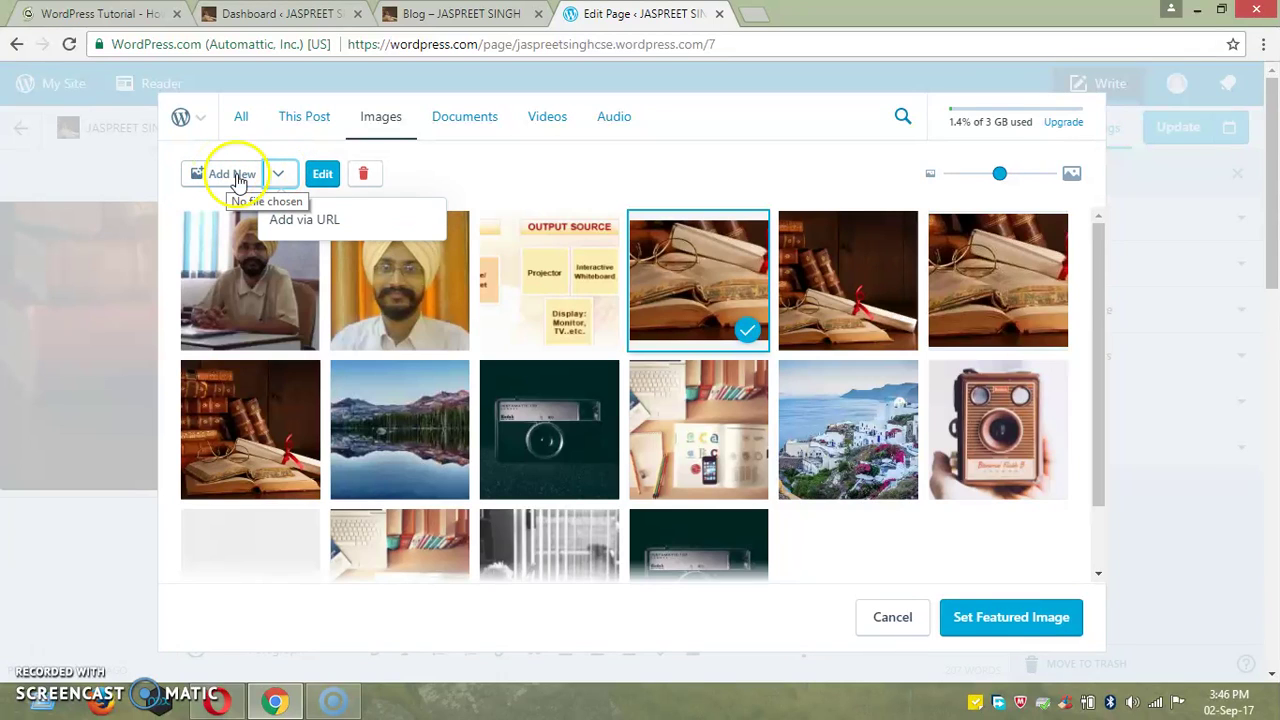
{"action": "left_click", "coordinate": [310, 222]}
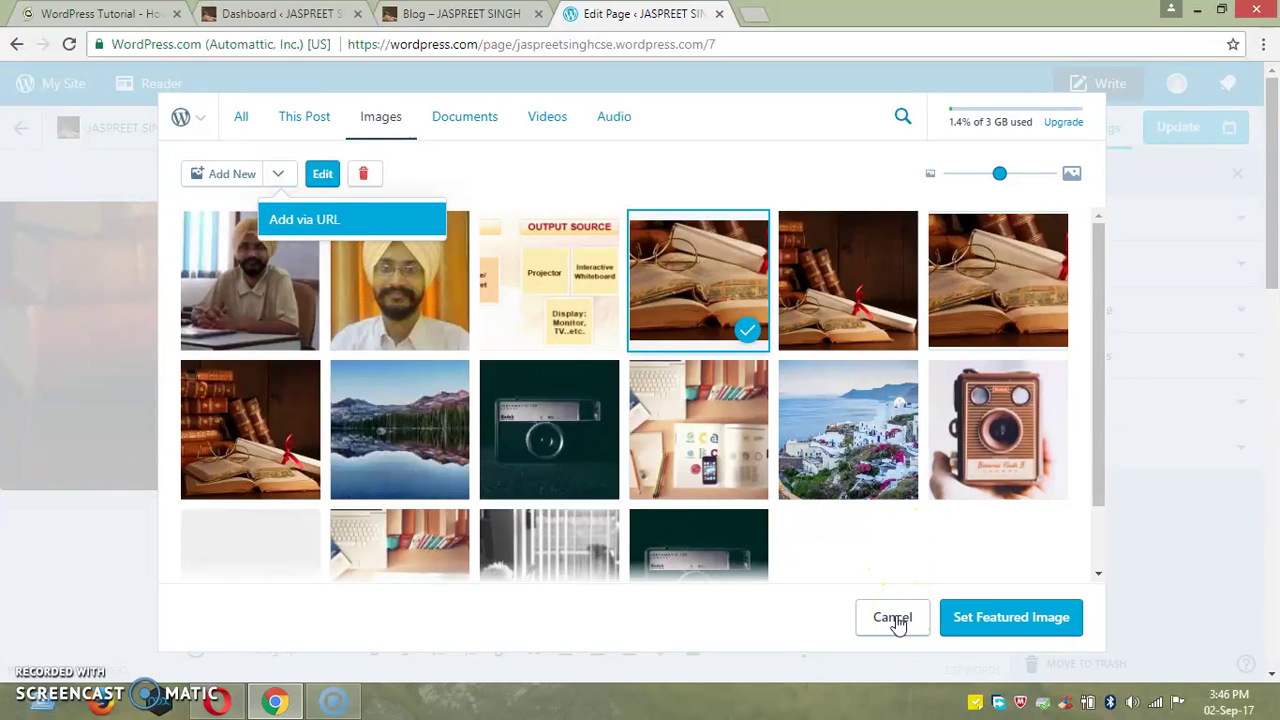
{"action": "left_click", "coordinate": [895, 617]}
- Review the Blog page's text in the editor and examine its sharing and like button settings
{"action": "scroll", "coordinate": [663, 363], "scroll_direction": "down", "scroll_amount": 5}
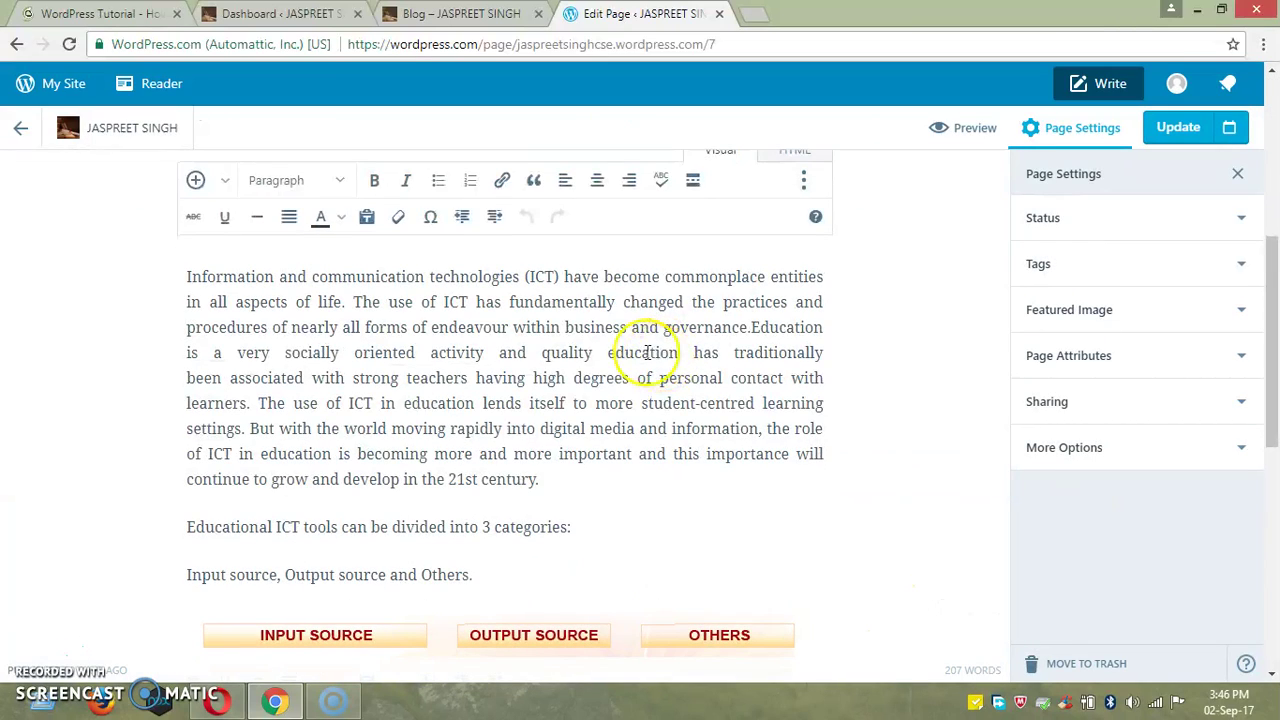
{"action": "scroll", "coordinate": [598, 386], "scroll_direction": "down", "scroll_amount": 5}
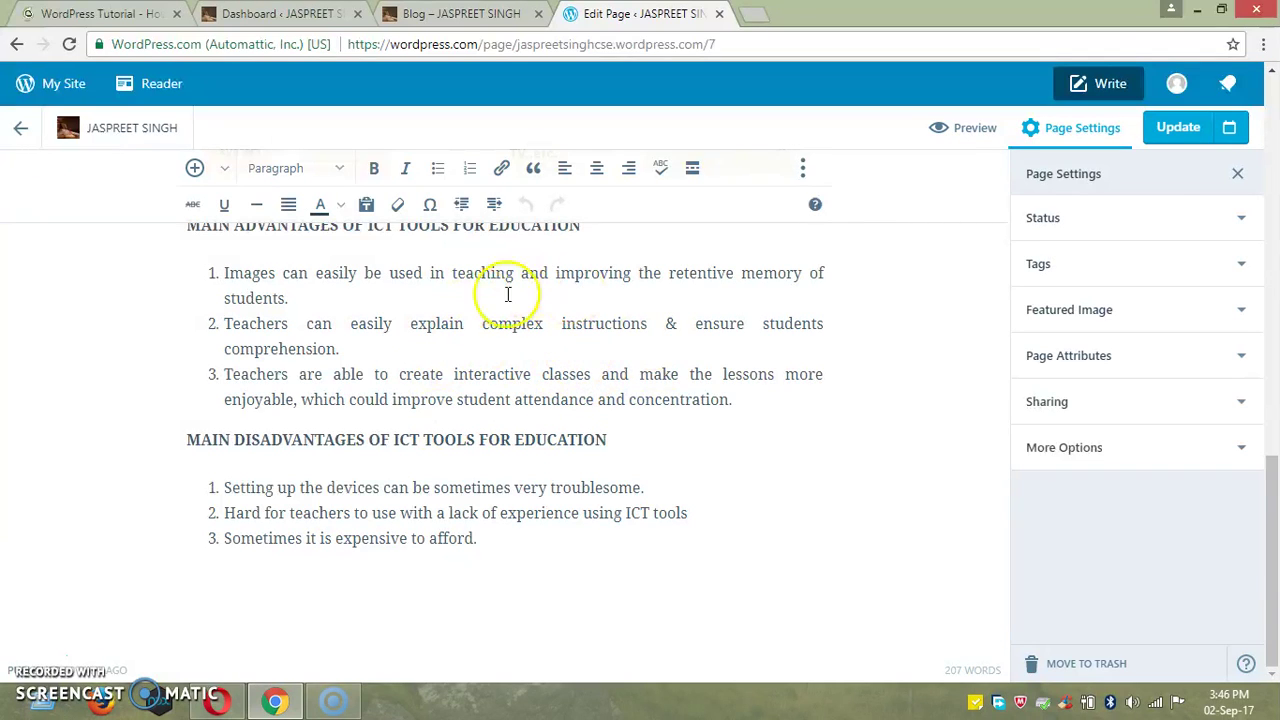
{"action": "left_click", "coordinate": [1070, 408]}
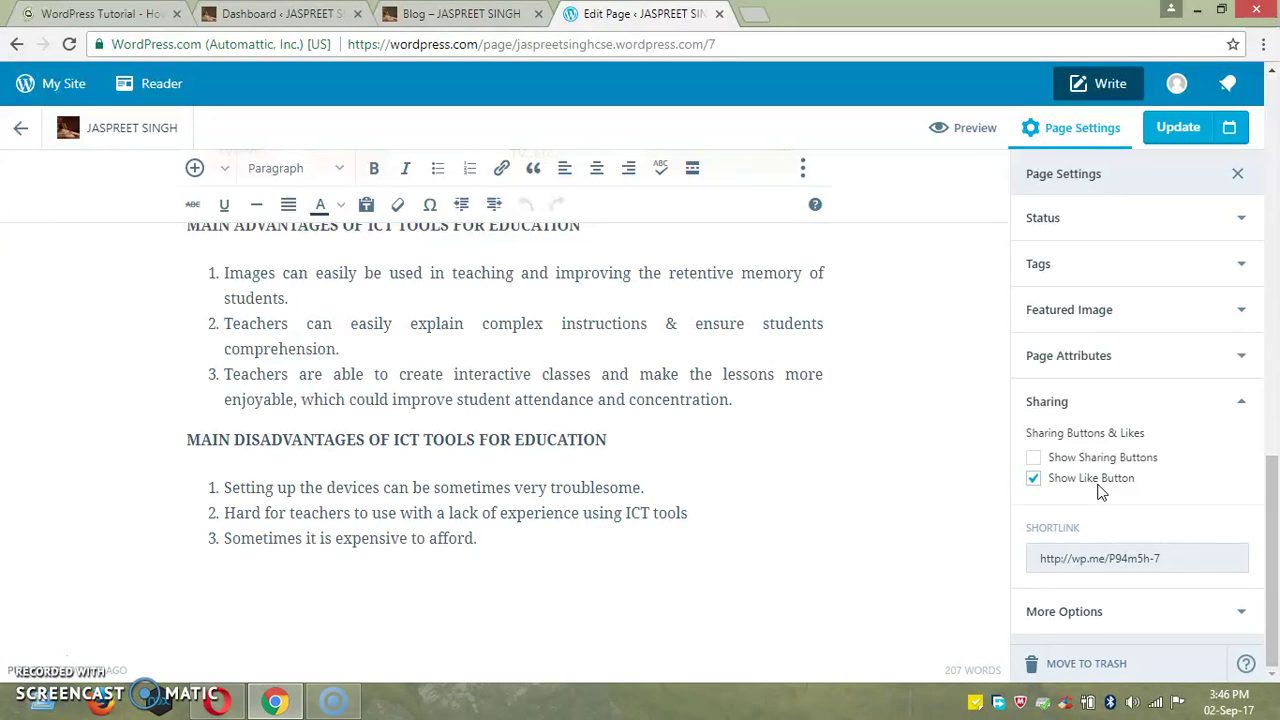
{"action": "left_click", "coordinate": [1180, 130]}
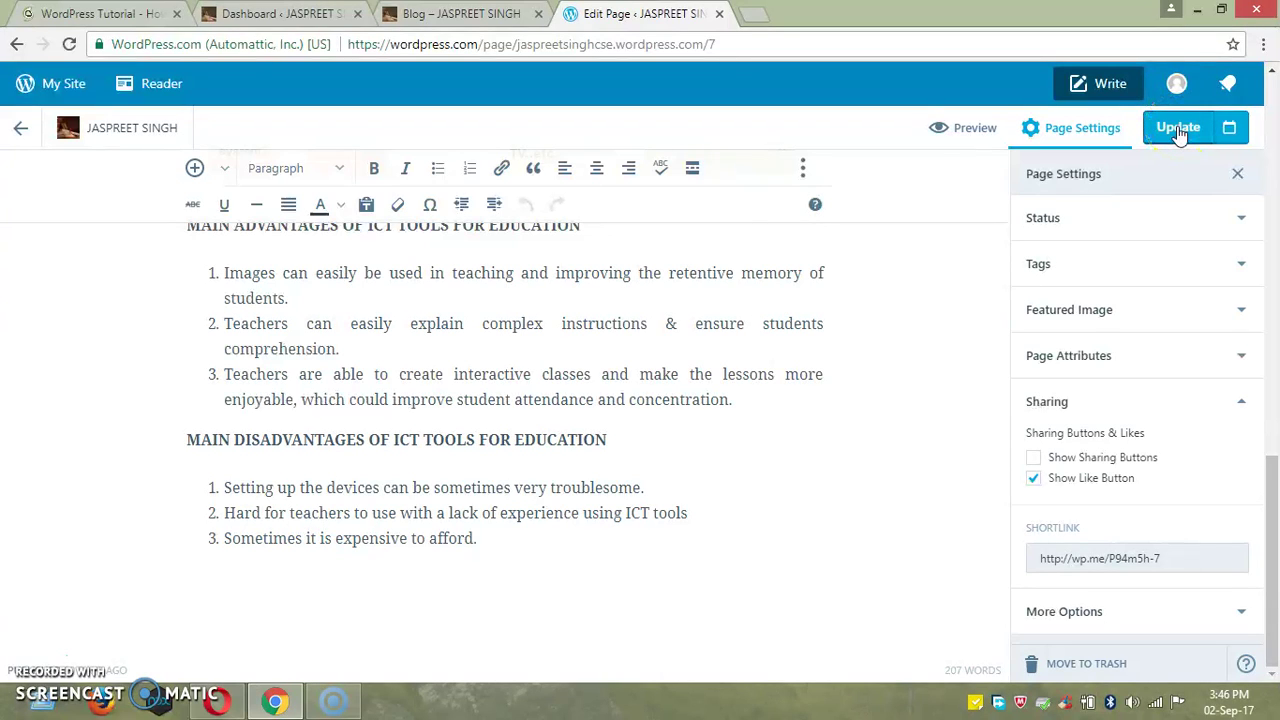
{"action": "left_click", "coordinate": [1180, 133]}
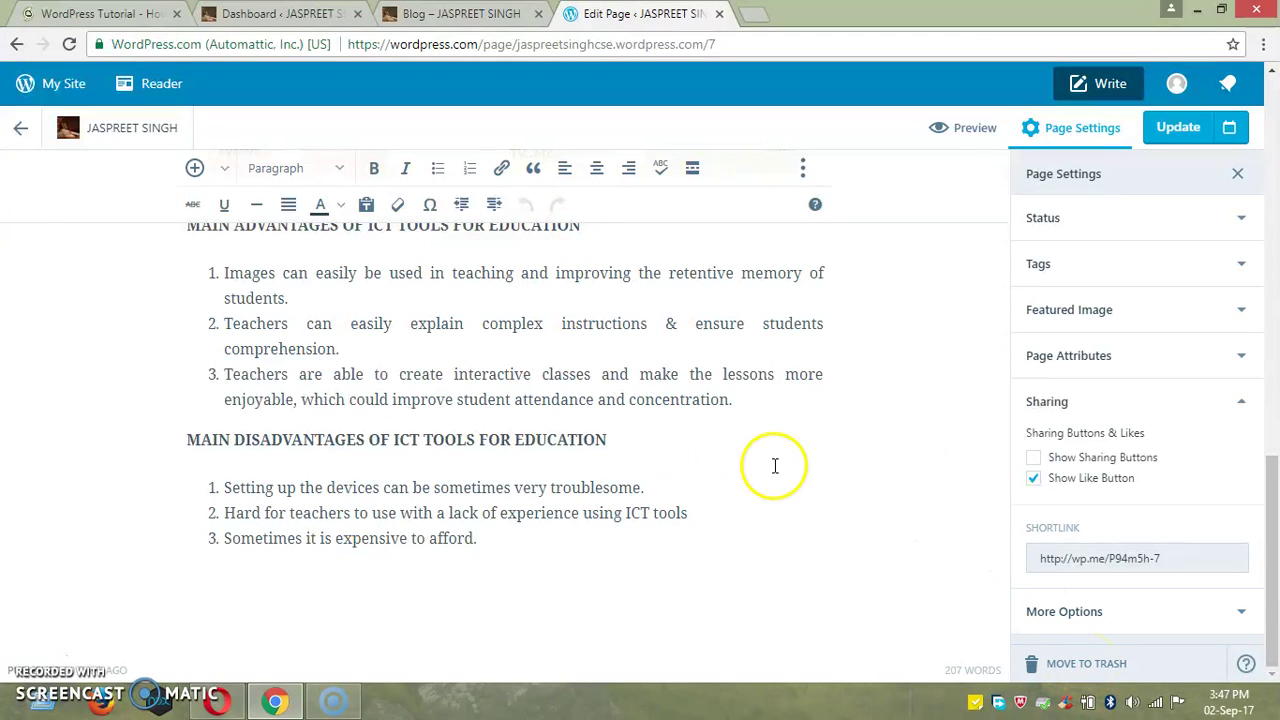
- Return to the site management area and browse the media library's images, documents and videos
{"action": "left_click", "coordinate": [45, 90]}
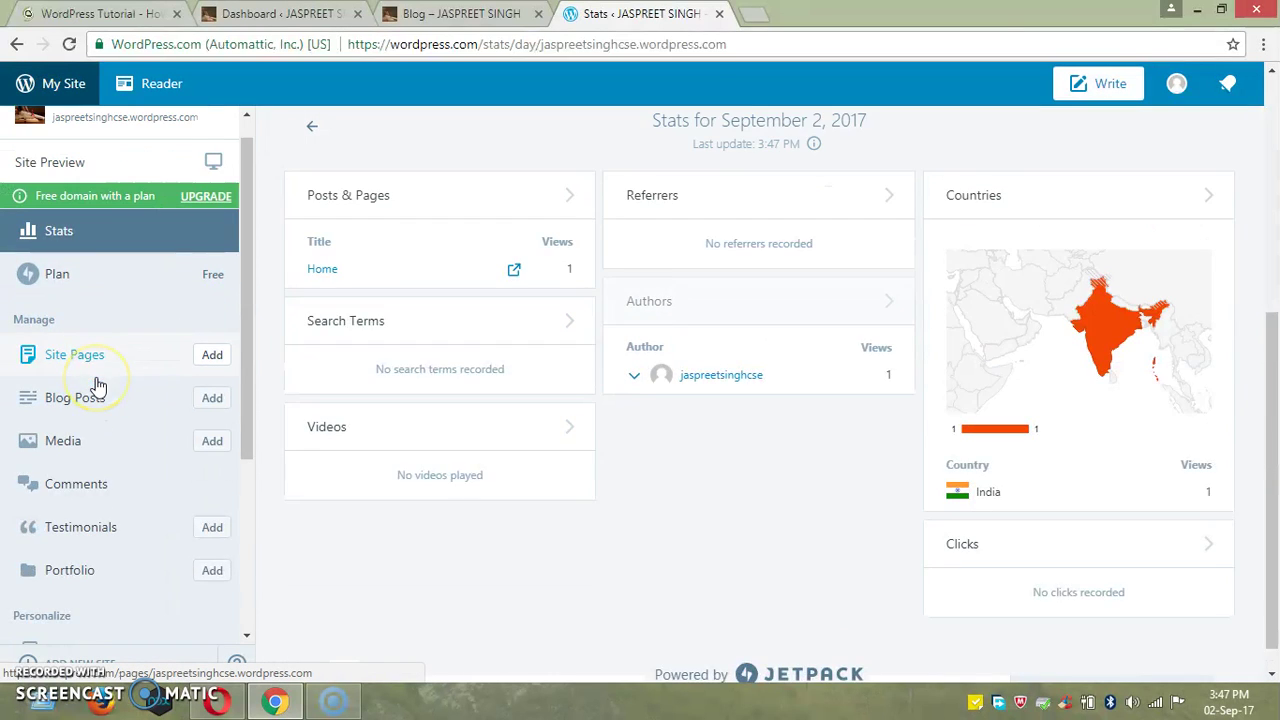
{"action": "scroll", "coordinate": [97, 384], "scroll_direction": "down", "scroll_amount": 1}
{"action": "left_click", "coordinate": [97, 333]}
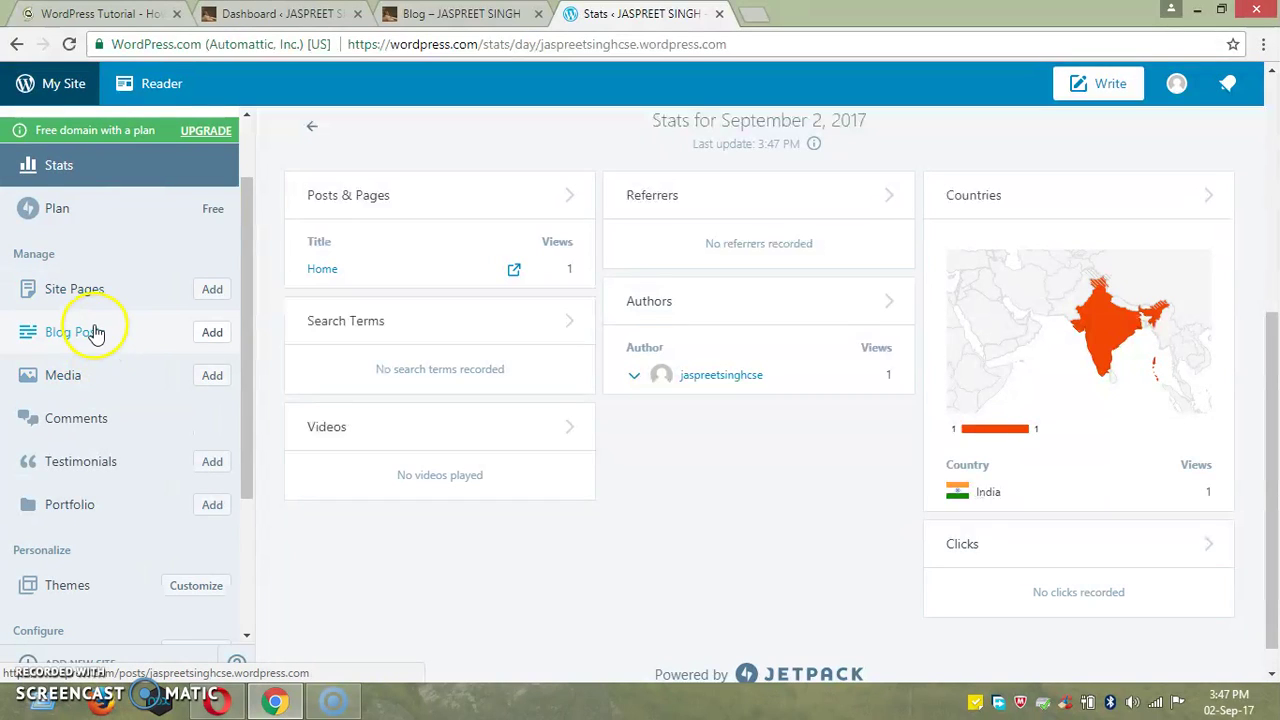
{"action": "left_click", "coordinate": [83, 381]}
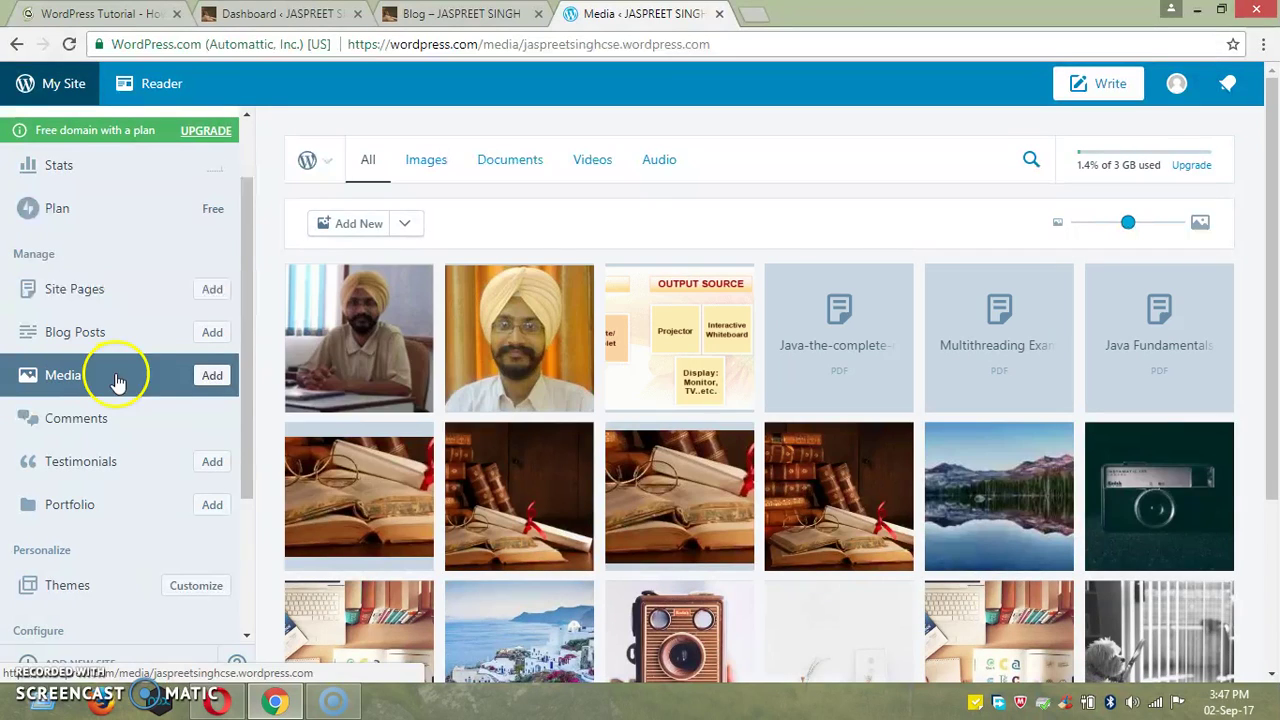
{"action": "left_click", "coordinate": [432, 159]}
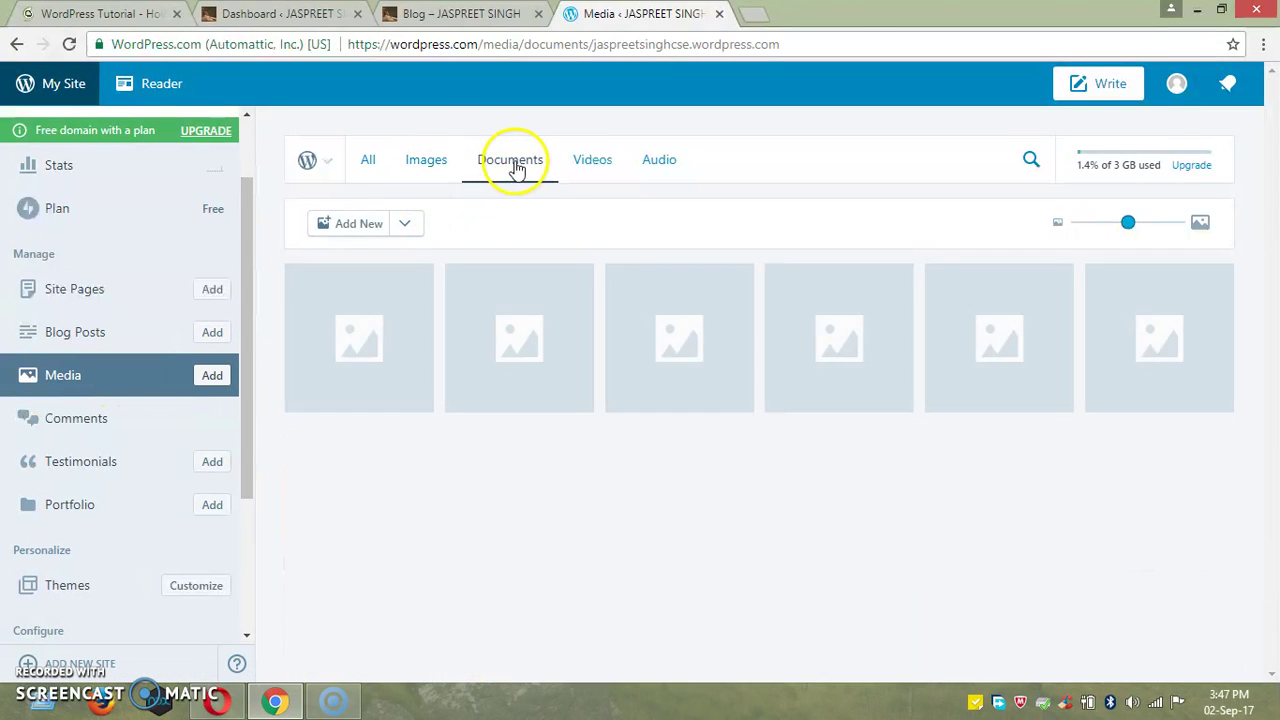
{"action": "left_click", "coordinate": [592, 162]}
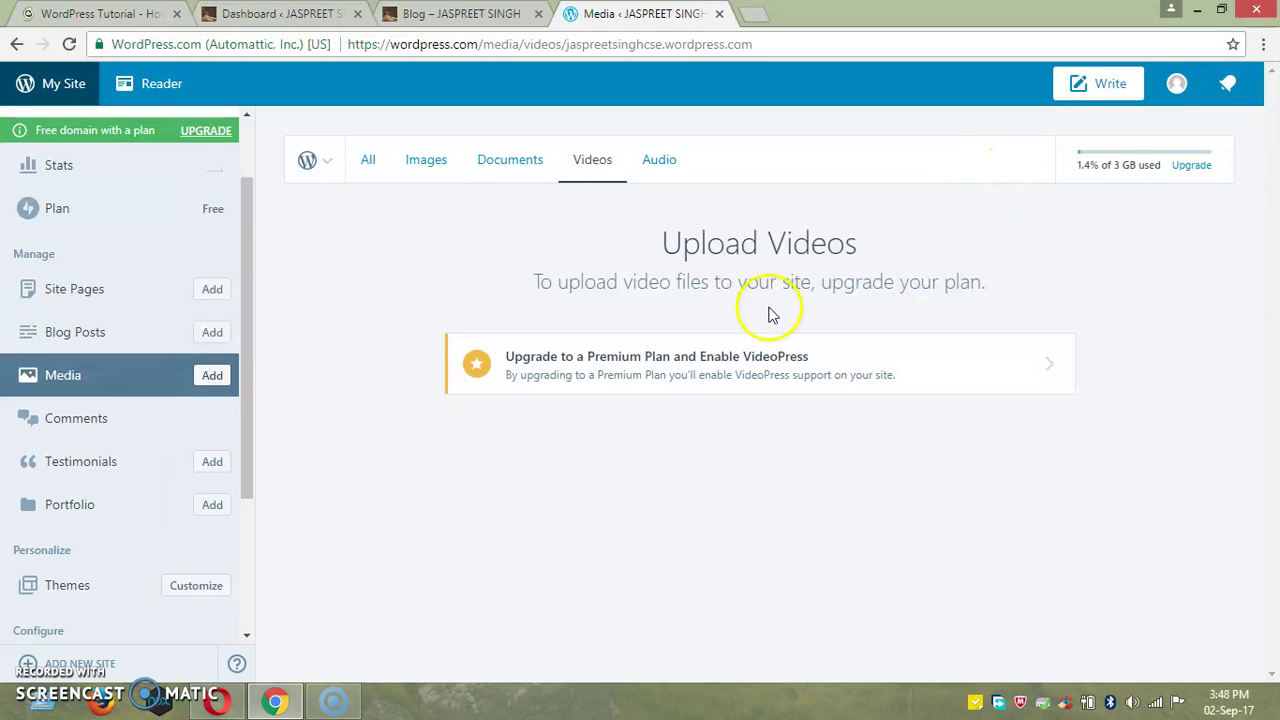
- Return to the live site, skim the Blog page and view the form on the Contact page
{"action": "left_click", "coordinate": [468, 20]}
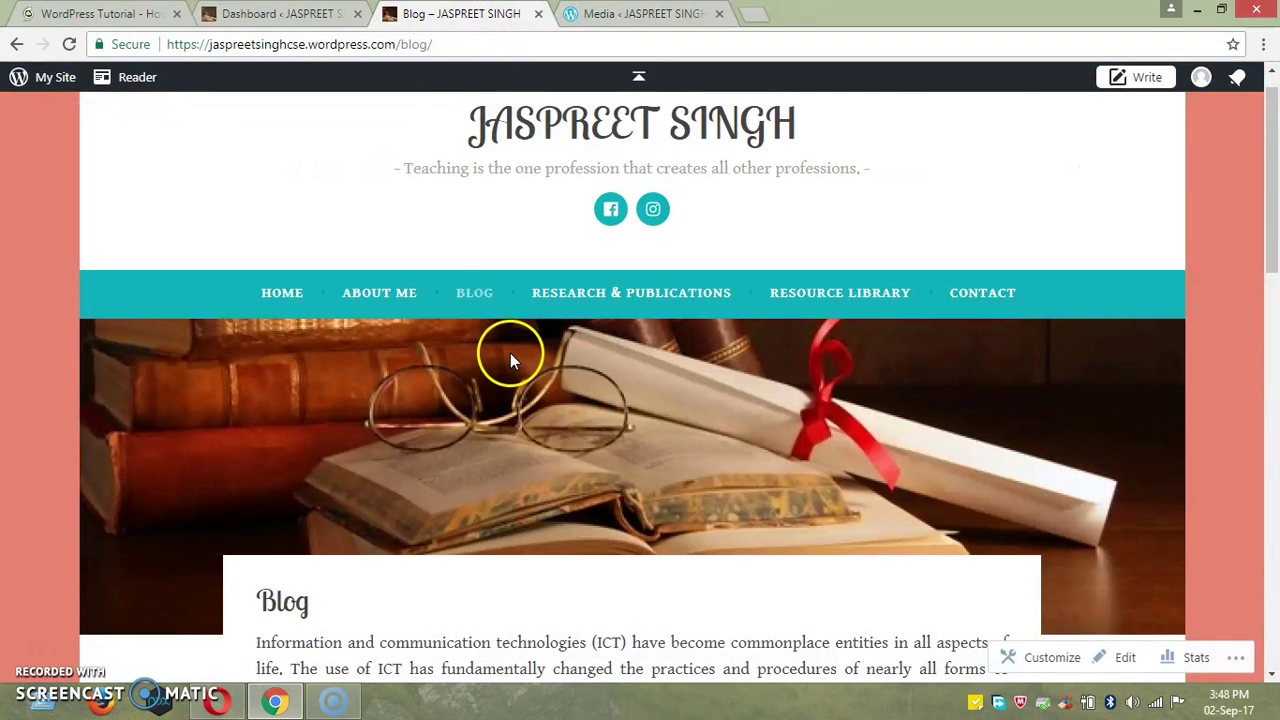
{"action": "scroll", "coordinate": [510, 360], "scroll_direction": "down", "scroll_amount": 15}
{"action": "scroll", "coordinate": [505, 355], "scroll_direction": "up", "scroll_amount": 14}
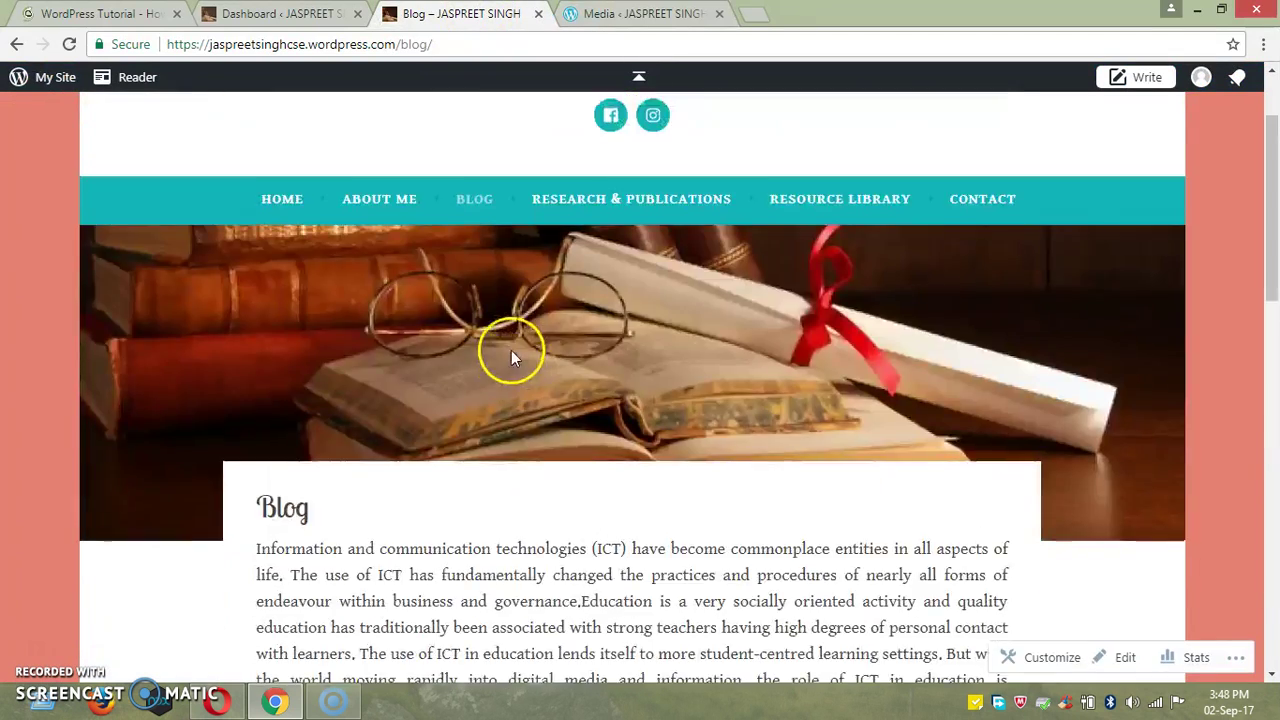
{"action": "scroll", "coordinate": [511, 359], "scroll_direction": "up", "scroll_amount": 2}
{"action": "left_click", "coordinate": [981, 330]}
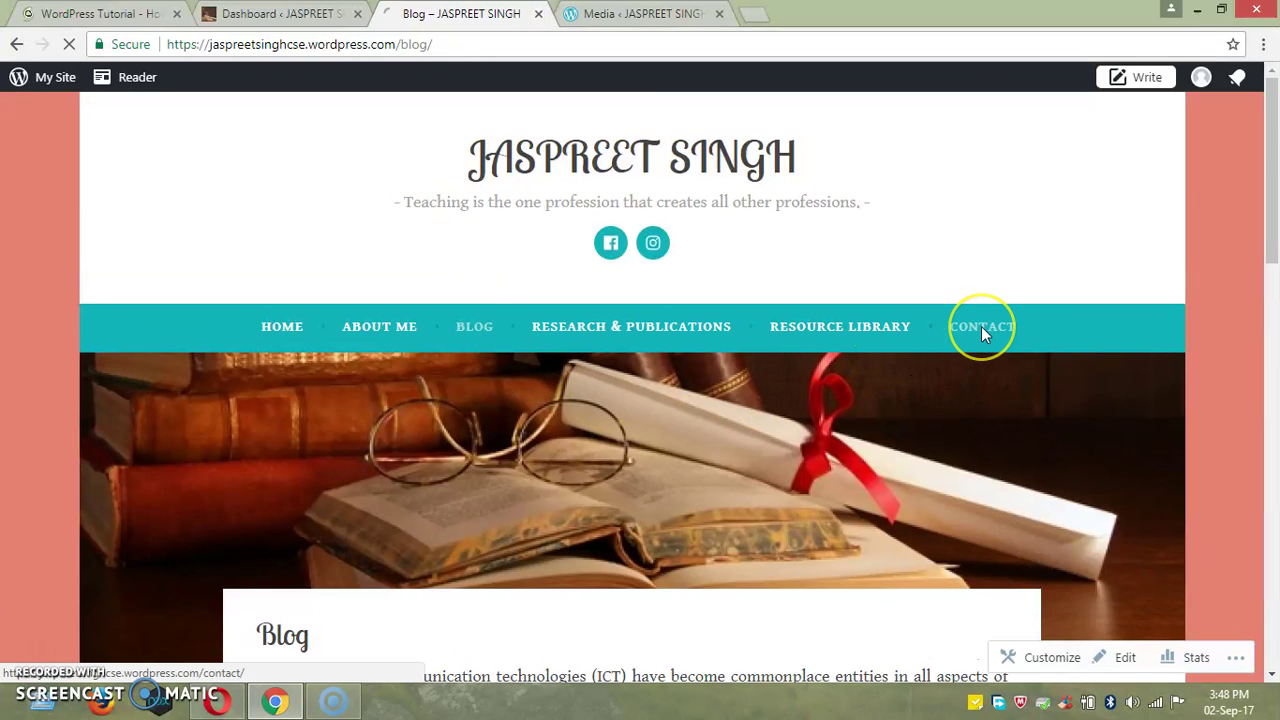
{"action": "scroll", "coordinate": [753, 380], "scroll_direction": "down", "scroll_amount": 2}
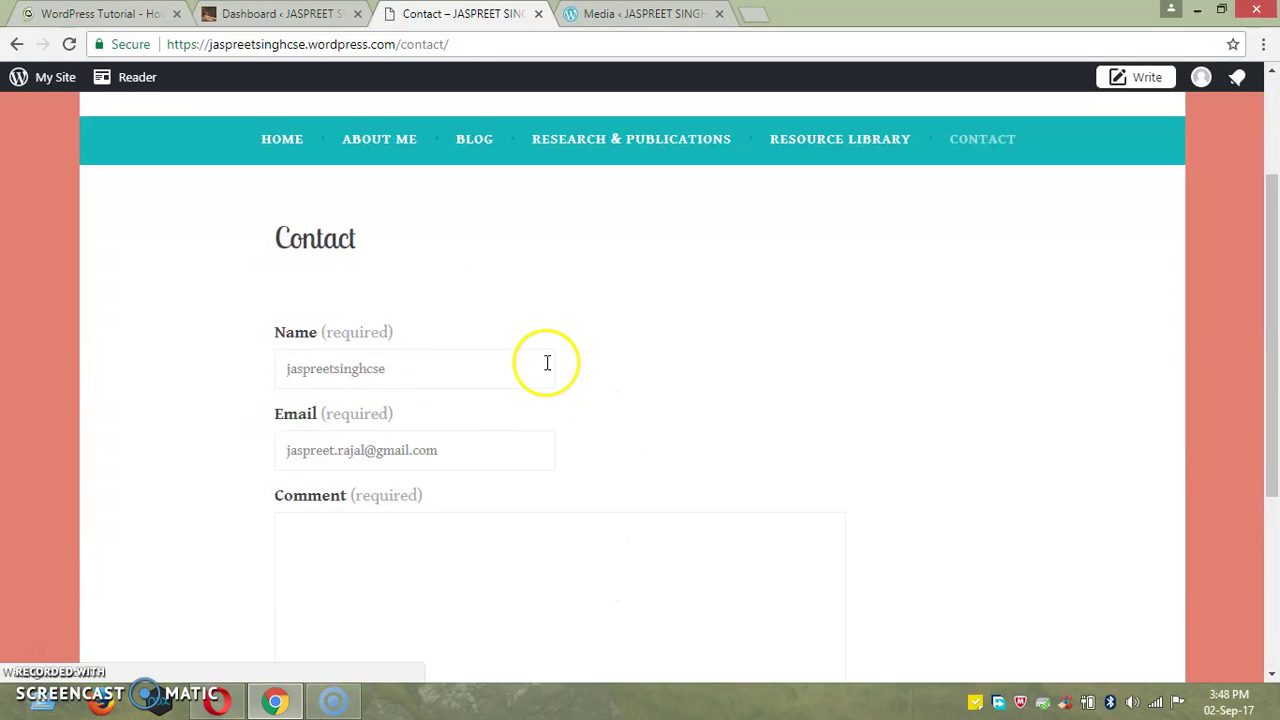
{"action": "scroll", "coordinate": [547, 362], "scroll_direction": "down", "scroll_amount": 3}
{"action": "scroll", "coordinate": [551, 363], "scroll_direction": "up", "scroll_amount": 2}
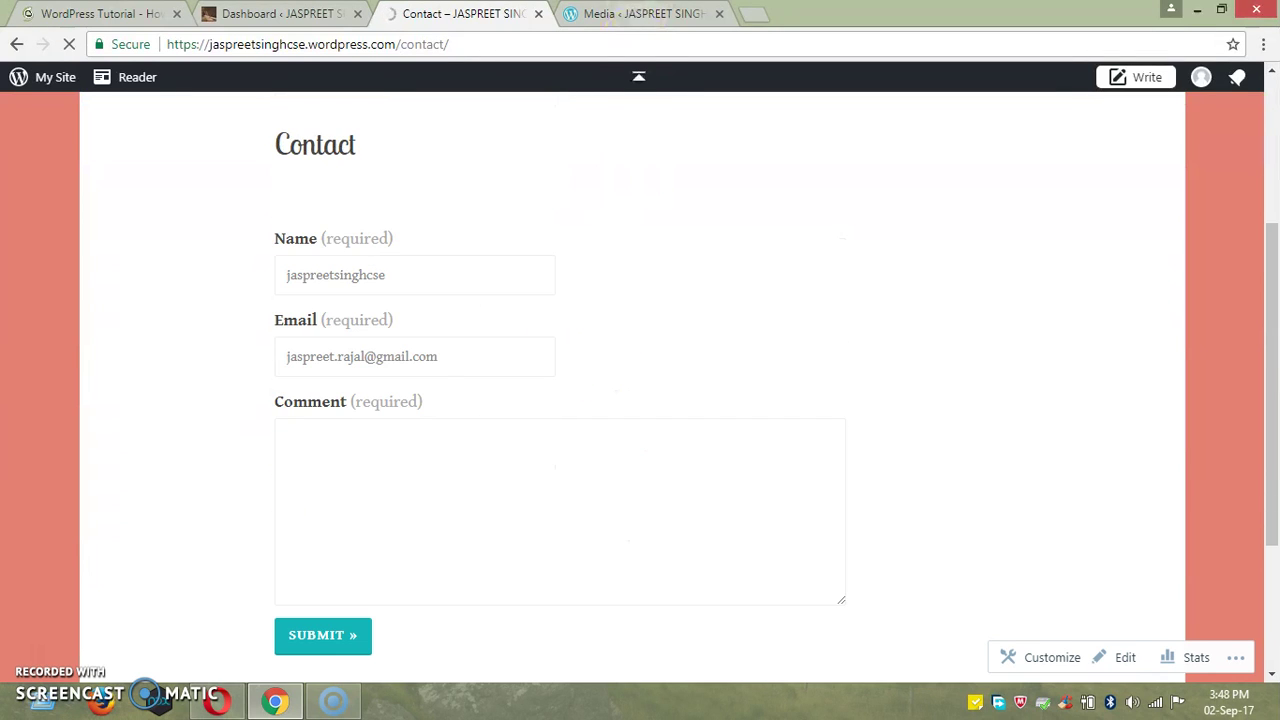
- Go back to site management, list the published site pages and open the Contact page for editing
{"action": "key", "text": "ctrl+Tab"}
{"action": "left_click", "coordinate": [75, 292]}
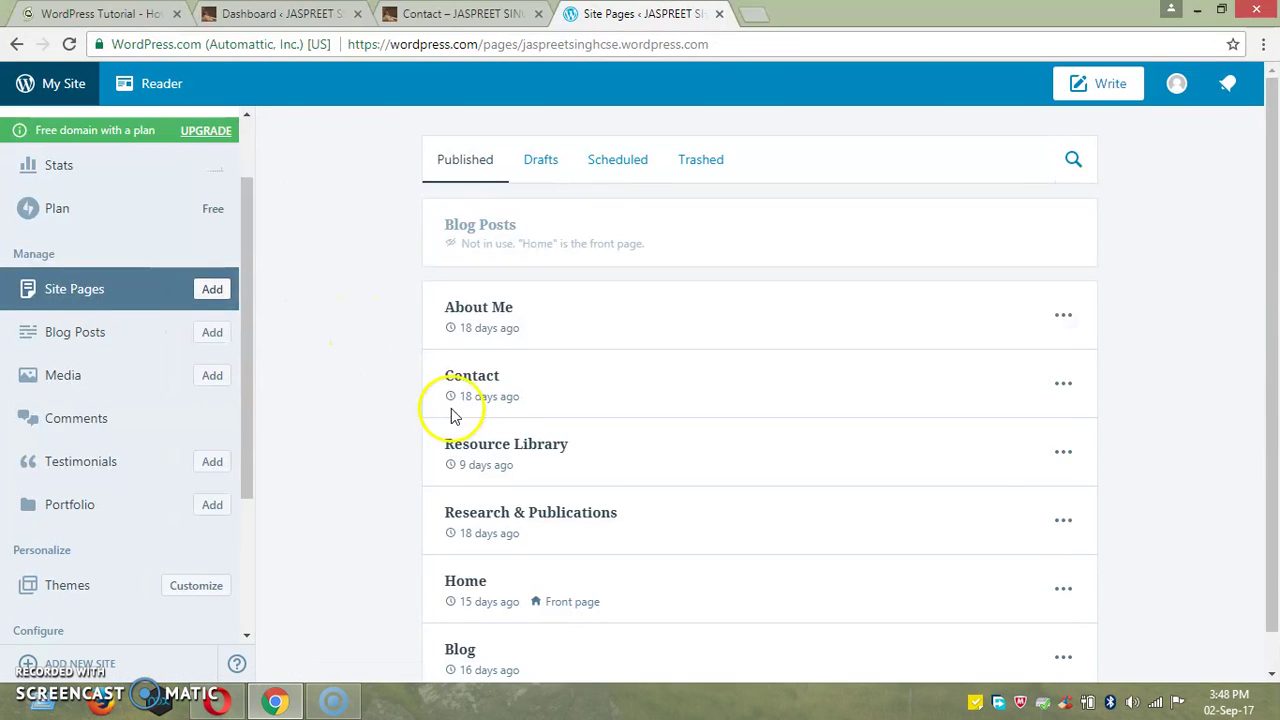
{"action": "left_click", "coordinate": [478, 377]}
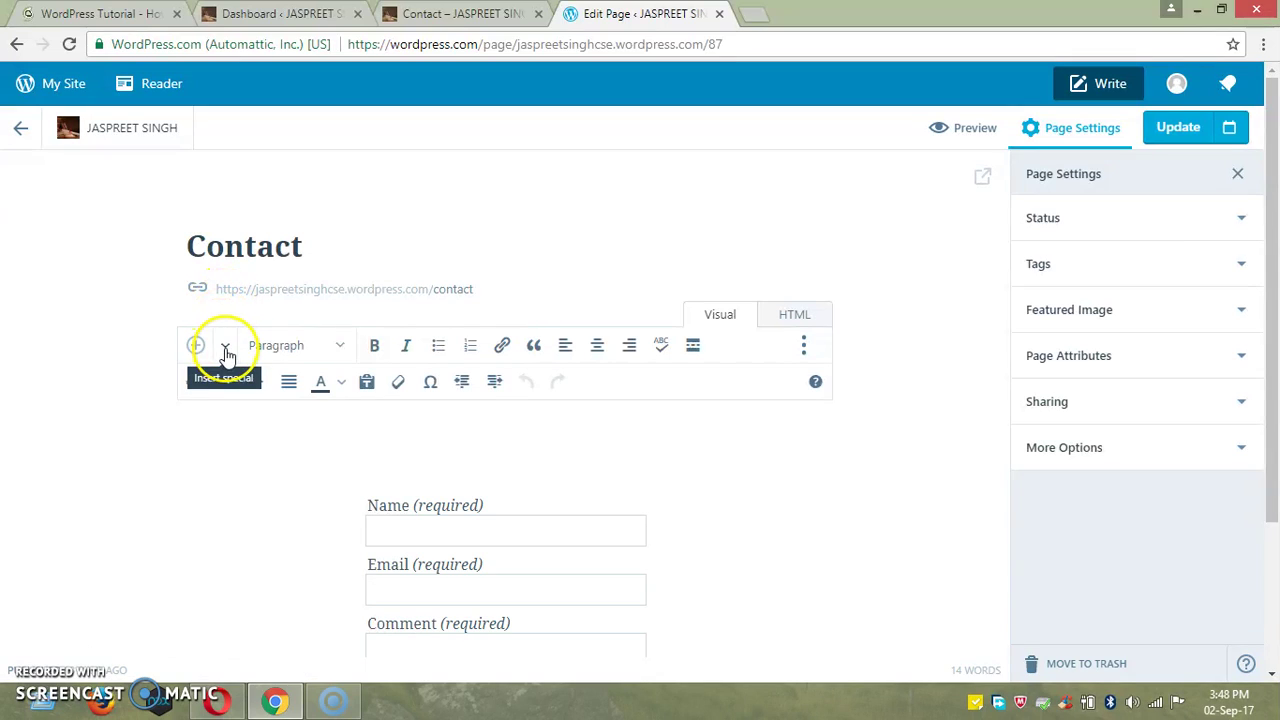
- Examine the insertable content options for the Contact page and compare the editor with the live Contact page
{"action": "left_click", "coordinate": [225, 348]}
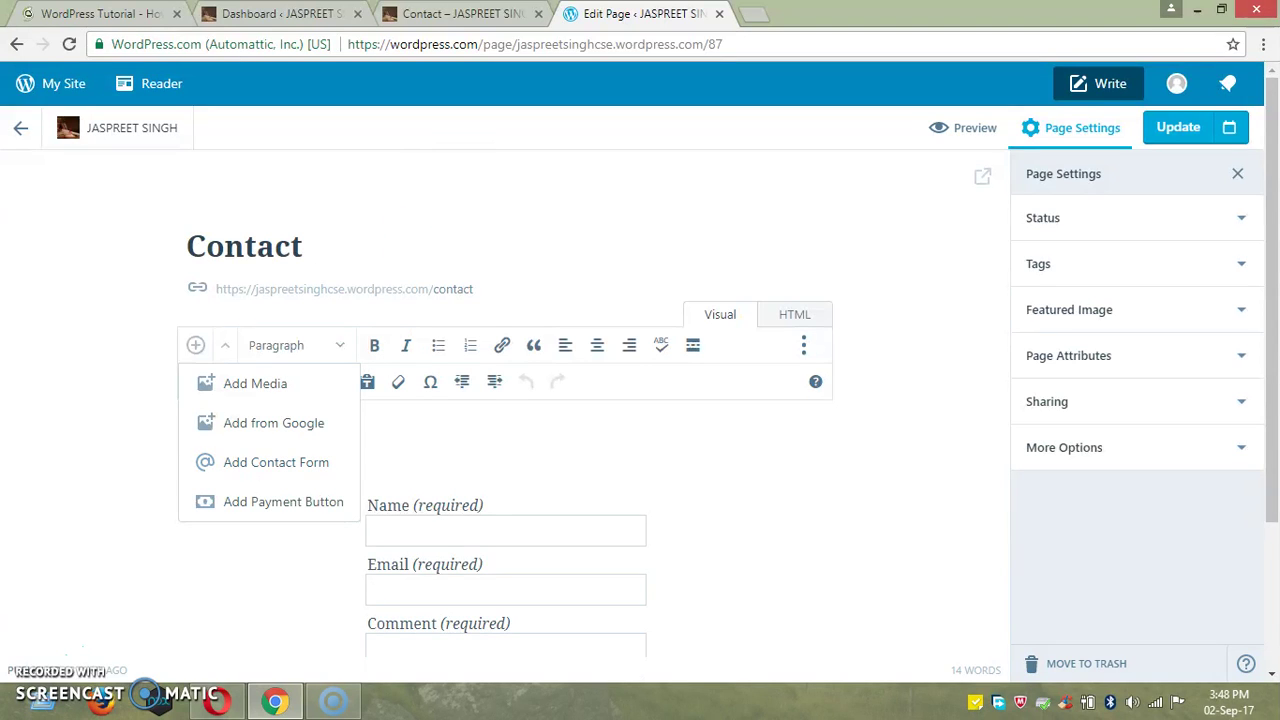
{"action": "left_click", "coordinate": [440, 14]}
{"action": "scroll", "coordinate": [451, 262], "scroll_direction": "up", "scroll_amount": 3}
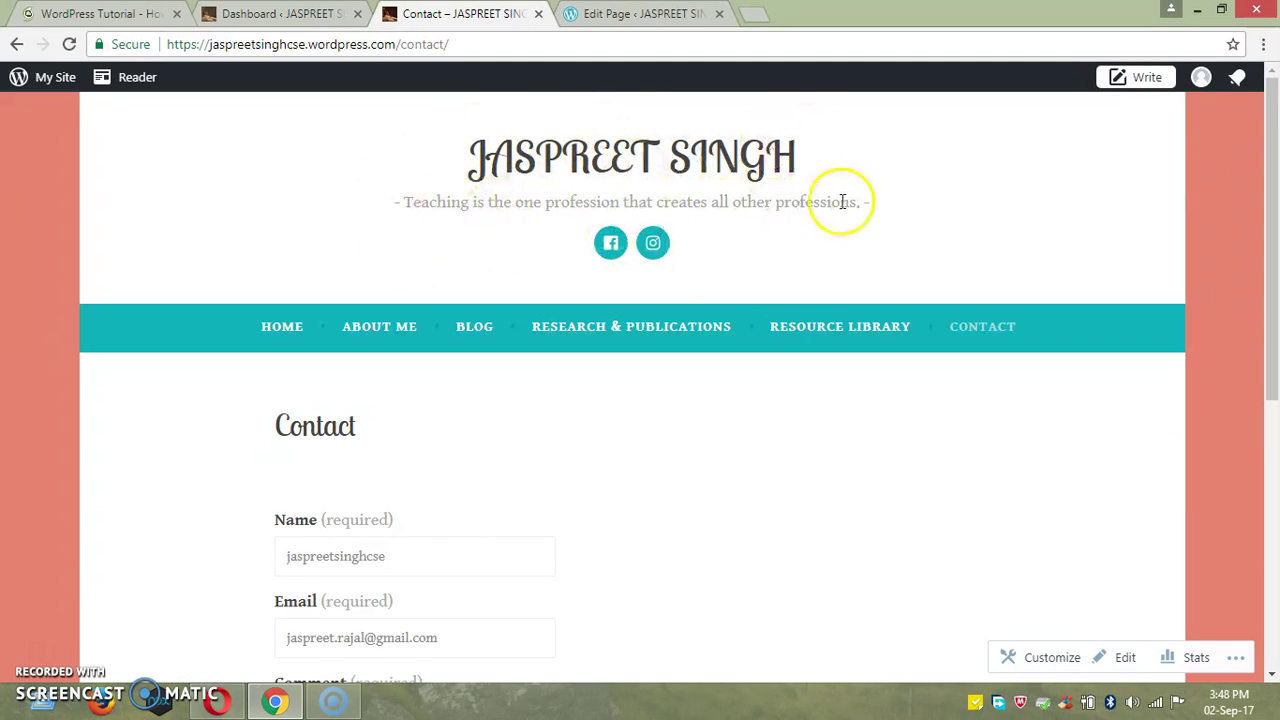
{"action": "left_click", "coordinate": [620, 16]}
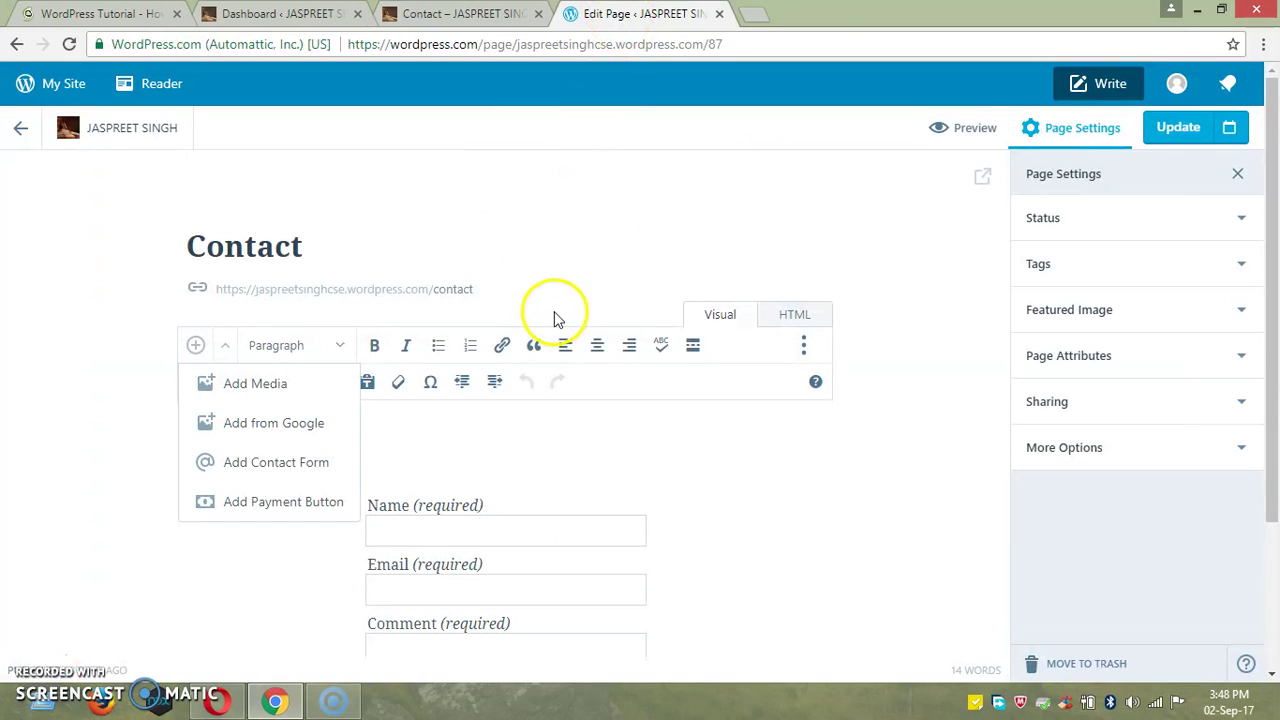
- Leave the Contact page editor and open the site's general settings
{"action": "left_click", "coordinate": [27, 133]}
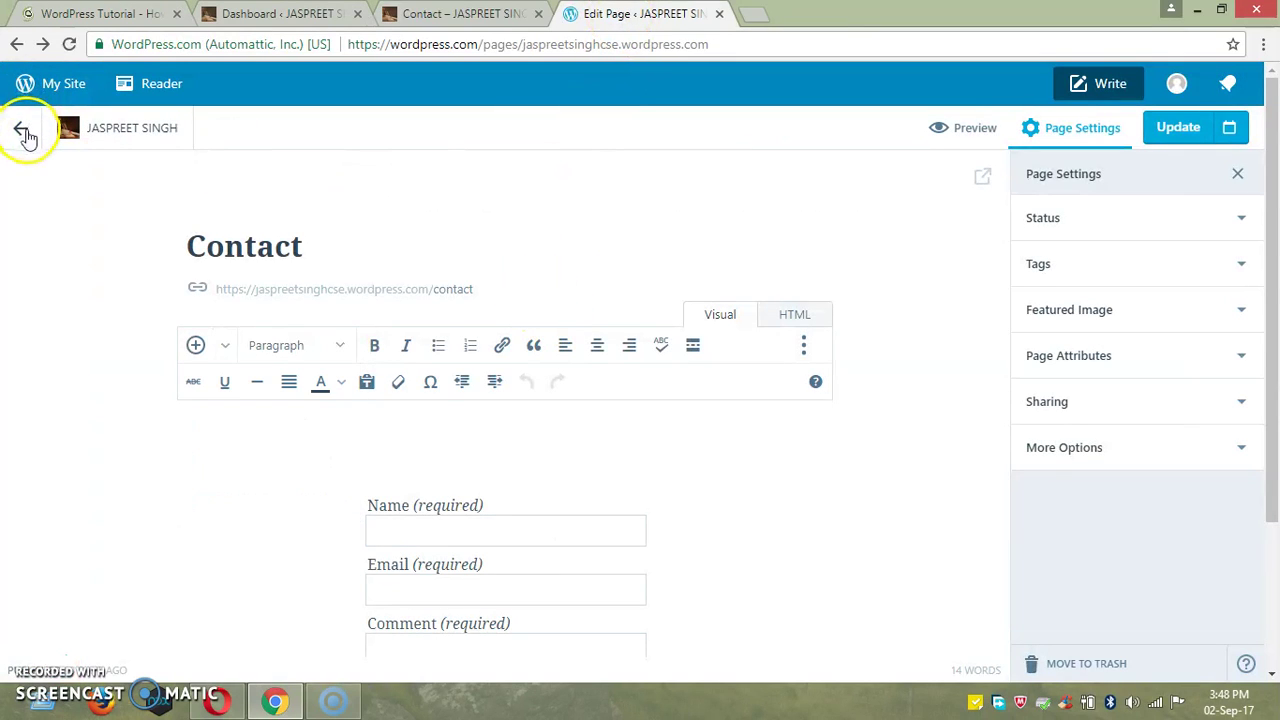
{"action": "scroll", "coordinate": [30, 340], "scroll_direction": "down", "scroll_amount": 3}
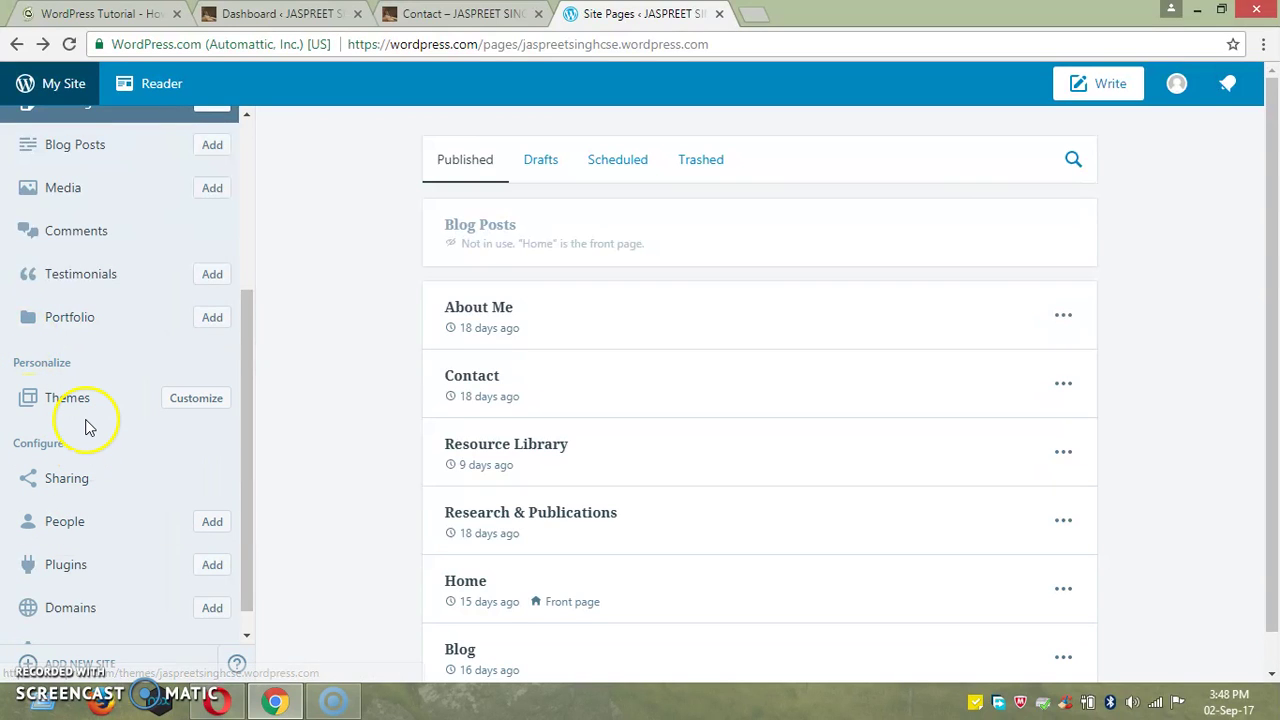
{"action": "scroll", "coordinate": [86, 423], "scroll_direction": "down", "scroll_amount": 2}
{"action": "left_click", "coordinate": [78, 625]}
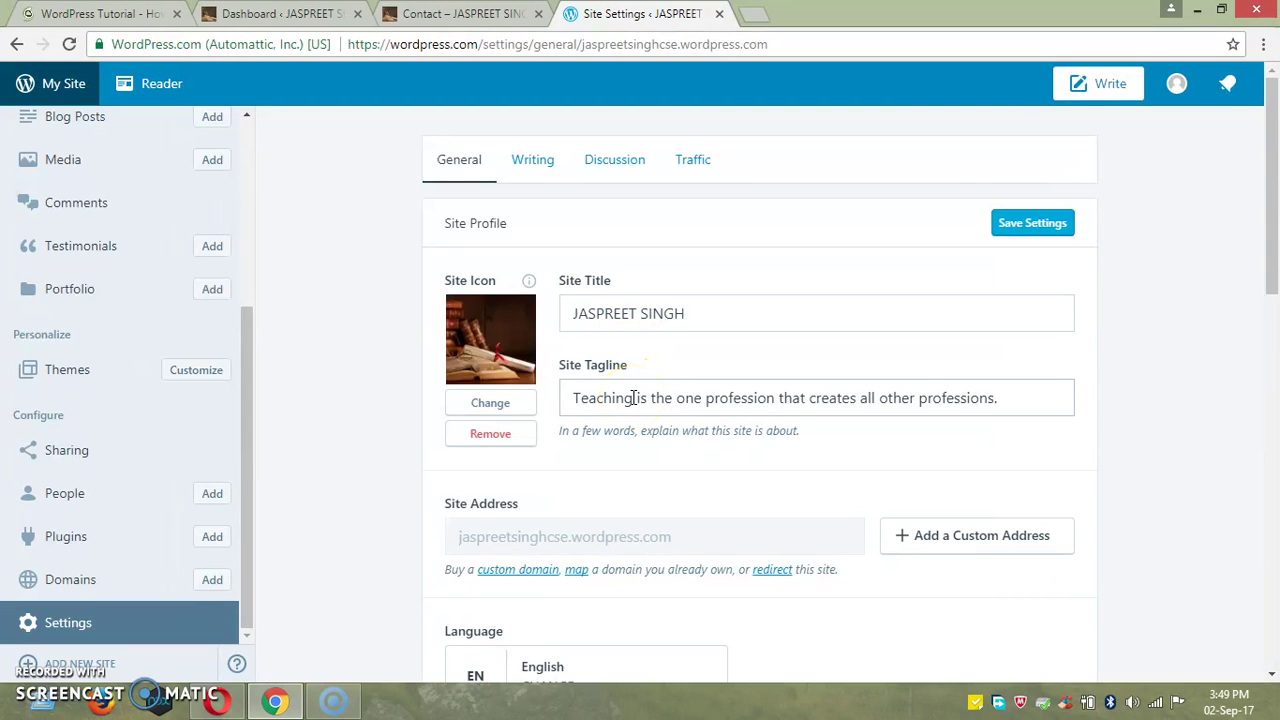
- Compare the site title and tagline with the live site, then review the language, timezone, privacy, footer credit and site tools settings
{"action": "left_click", "coordinate": [445, 14]}
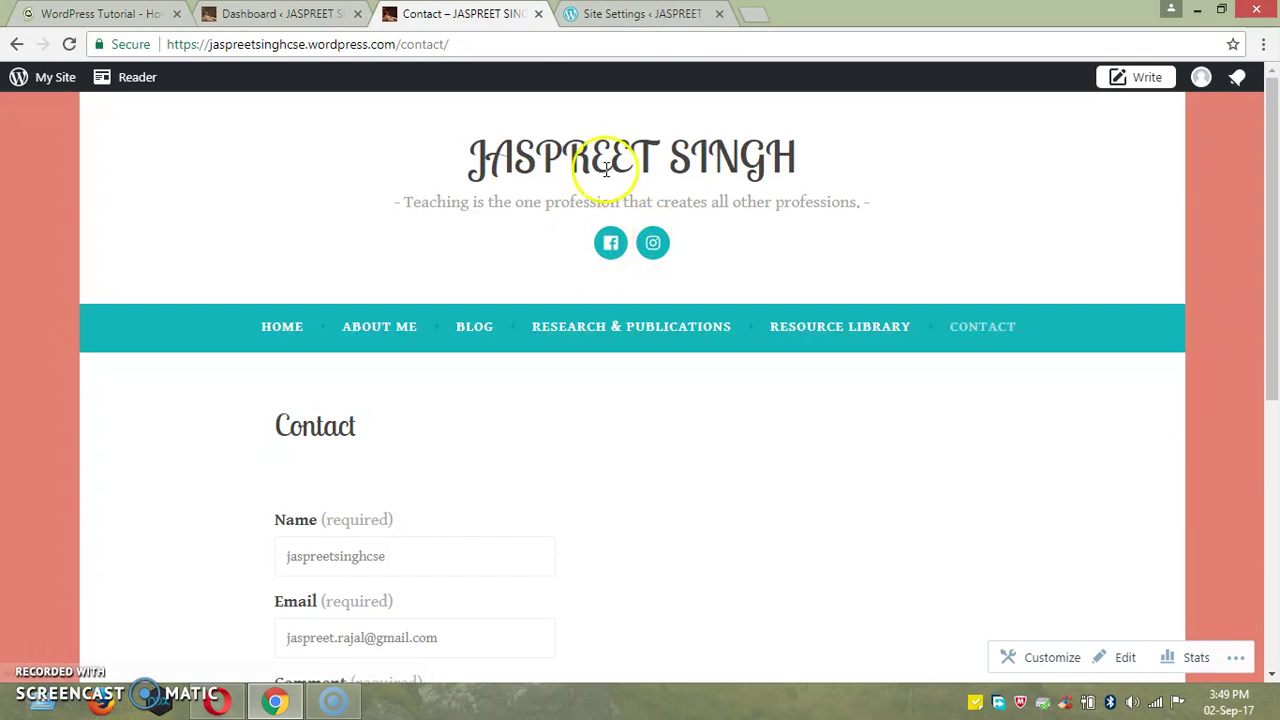
{"action": "key", "text": "ctrl+Tab"}
{"action": "scroll", "coordinate": [605, 343], "scroll_direction": "down", "scroll_amount": 3}
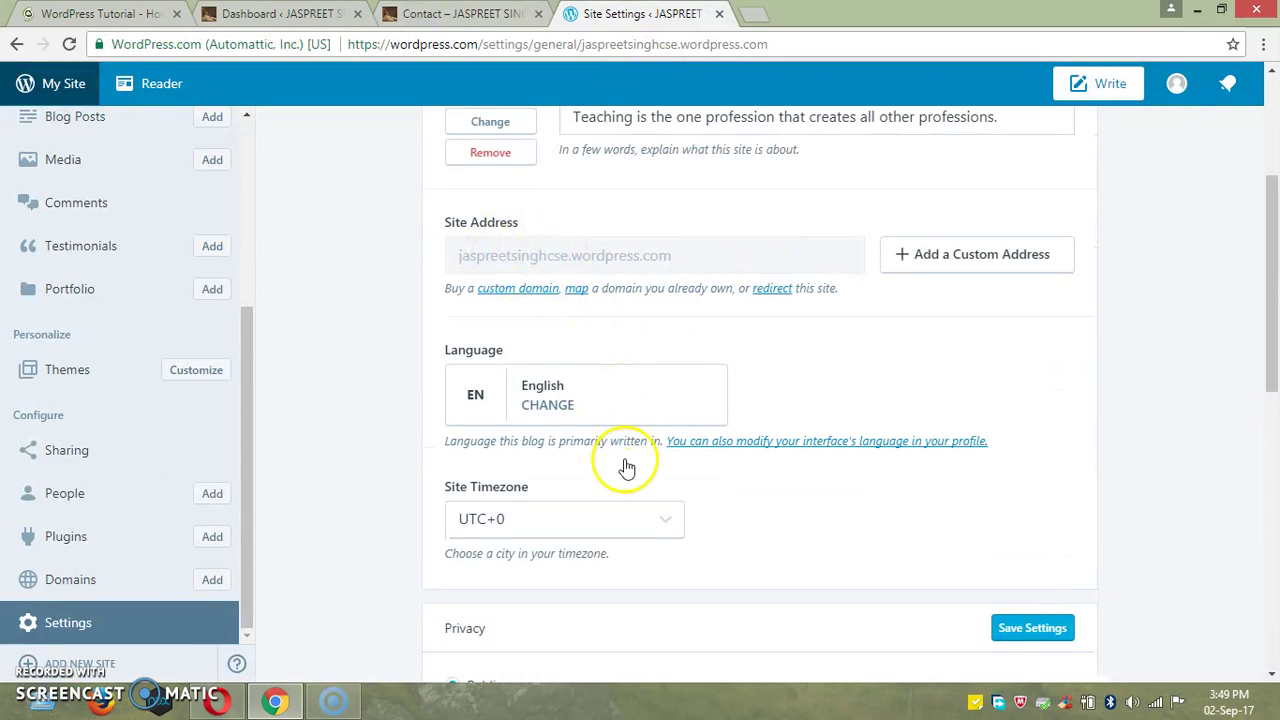
{"action": "scroll", "coordinate": [627, 444], "scroll_direction": "down", "scroll_amount": 2}
{"action": "scroll", "coordinate": [627, 444], "scroll_direction": "down", "scroll_amount": 5}
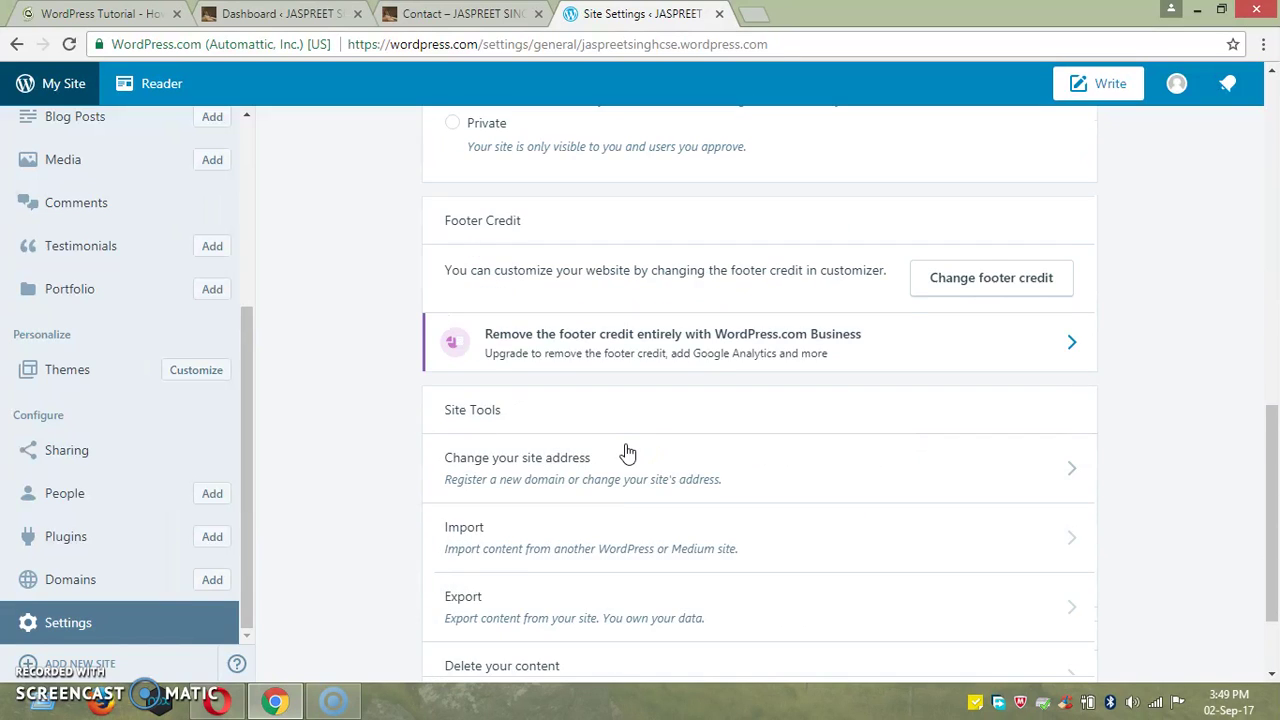
{"action": "scroll", "coordinate": [627, 452], "scroll_direction": "up", "scroll_amount": 8}
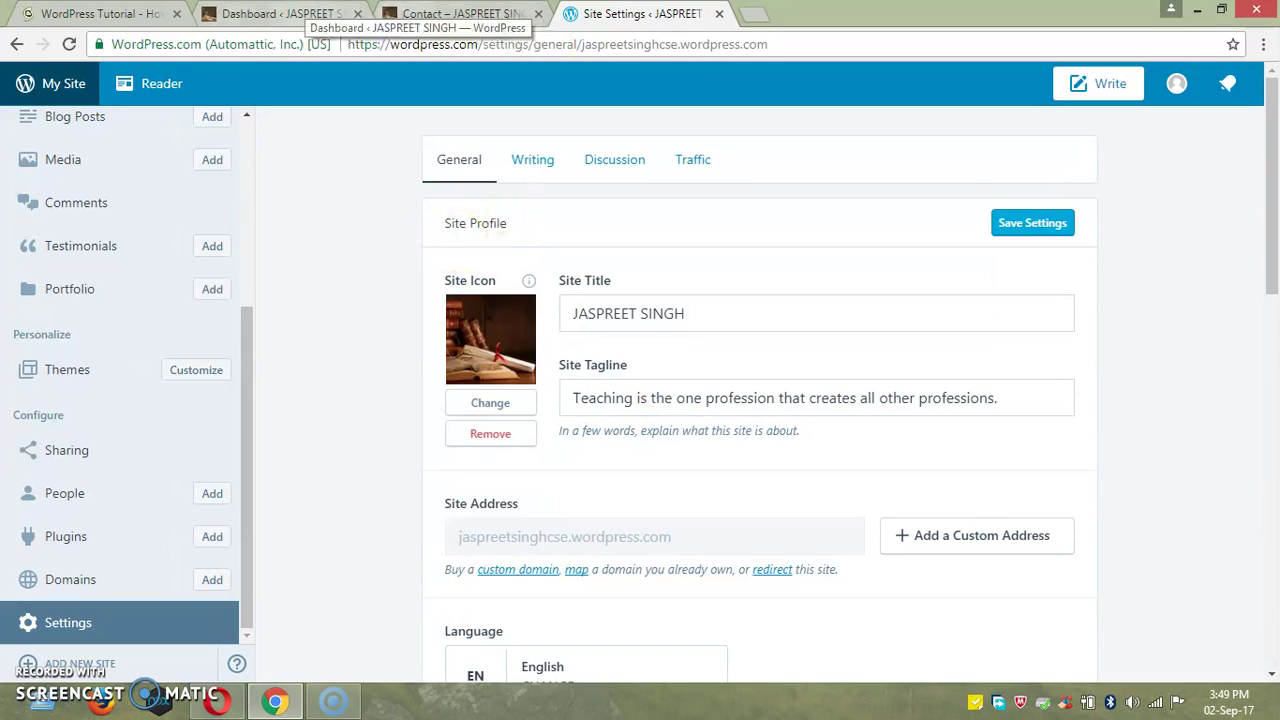
{"action": "left_click_drag", "start_coordinate": [249, 449], "coordinate": [257, 214]}
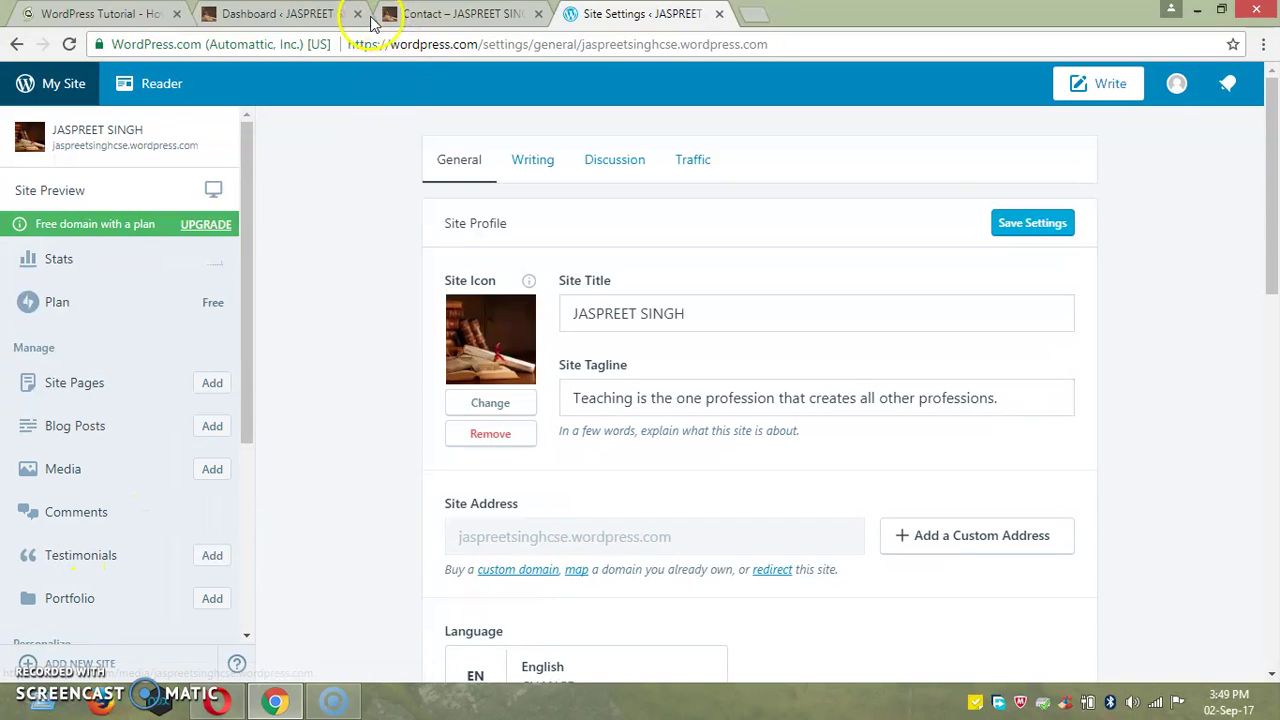
- Switch to the classic dashboard, point out the /wp-admin/ part of its address and look over the Posts, Media and Links sections
{"action": "left_click", "coordinate": [270, 12]}
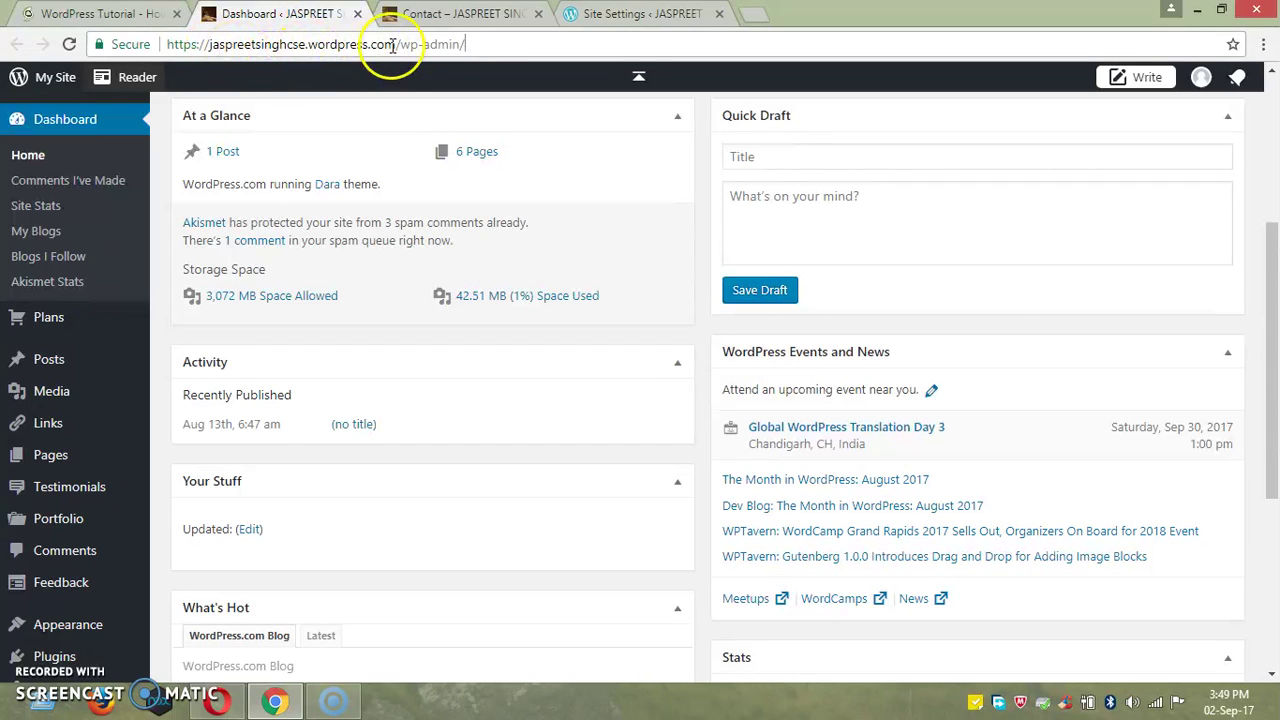
{"action": "left_click_drag", "start_coordinate": [401, 44], "coordinate": [481, 44]}
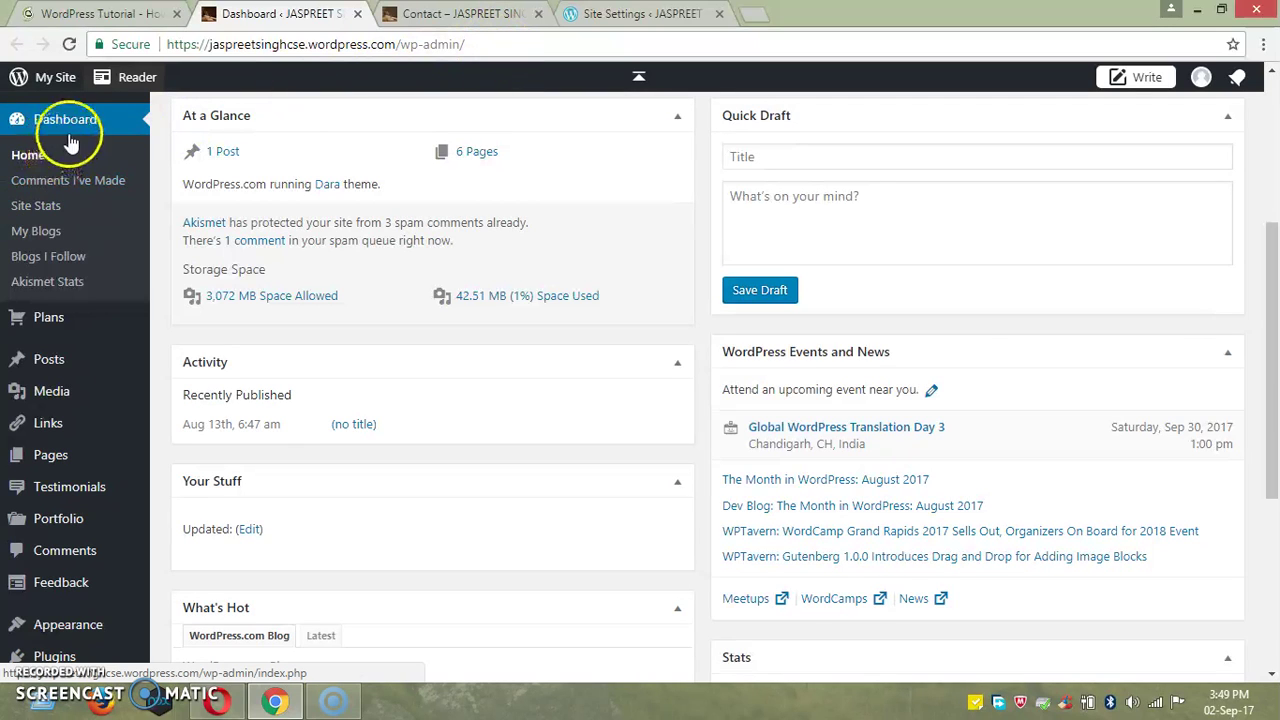
{"action": "mouse_move", "coordinate": [55, 317]}
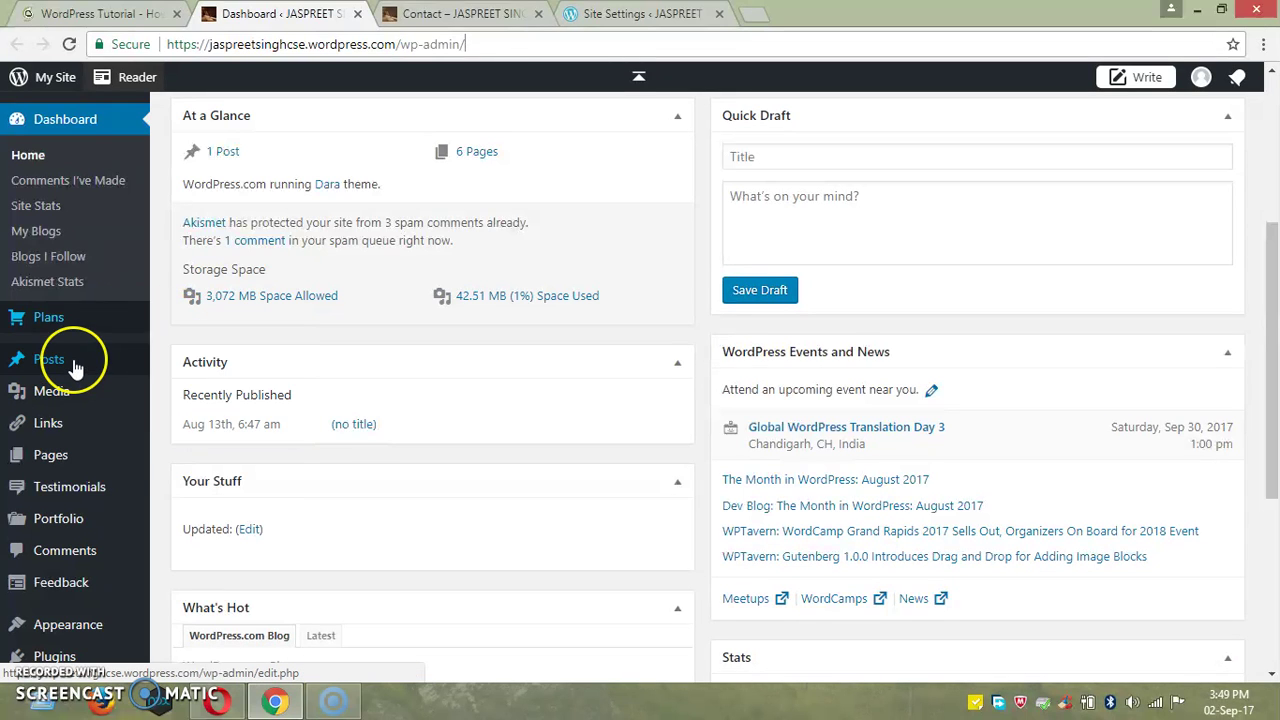
{"action": "mouse_move", "coordinate": [75, 368]}
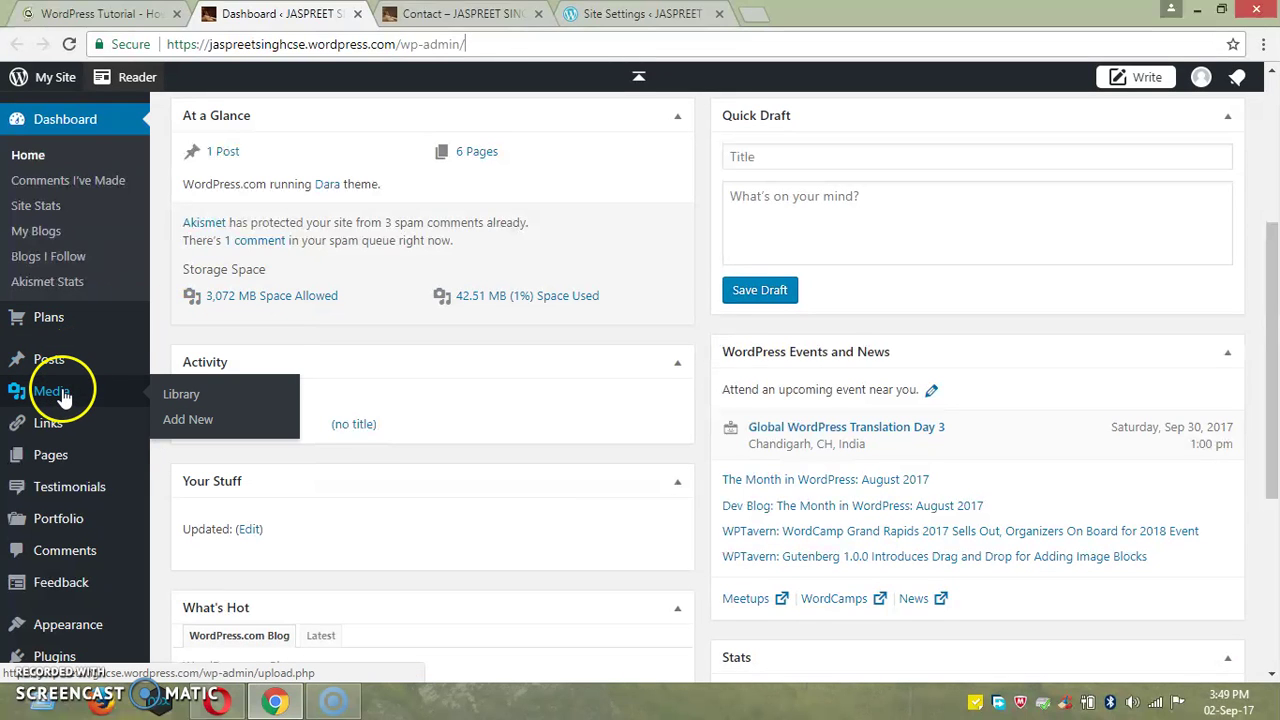
{"action": "scroll", "coordinate": [63, 395], "scroll_direction": "down", "scroll_amount": 2}
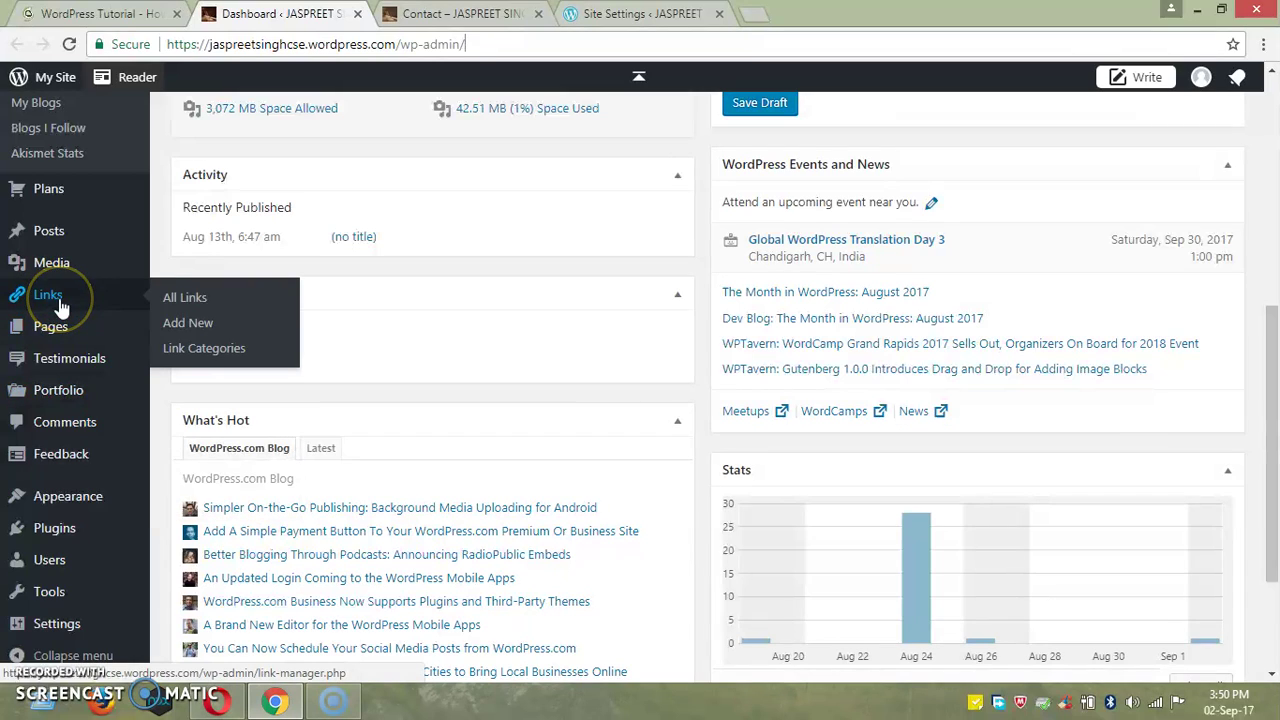
- Examine the dashboard's options for Pages, Testimonials, Portfolio, Comments, Feedback, Appearance, Plugins, Users and Tools, and revisit the dashboard address
{"action": "left_click", "coordinate": [60, 335]}
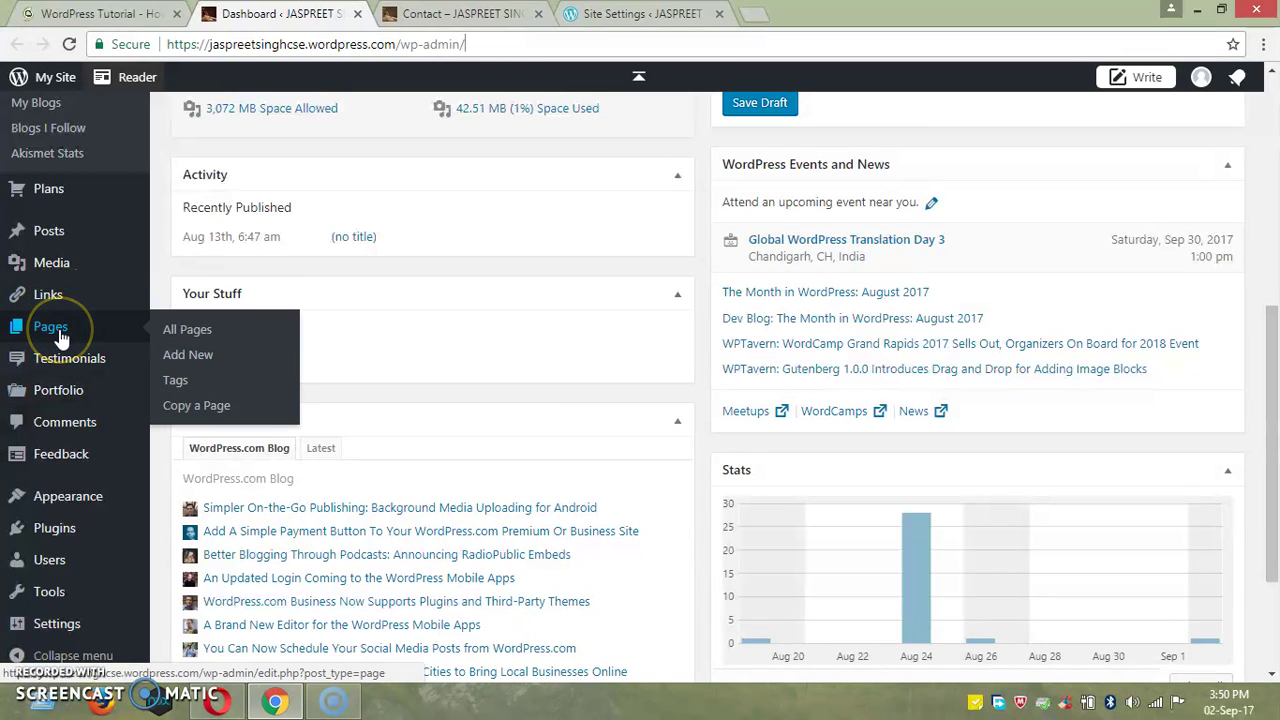
{"action": "left_click", "coordinate": [70, 364]}
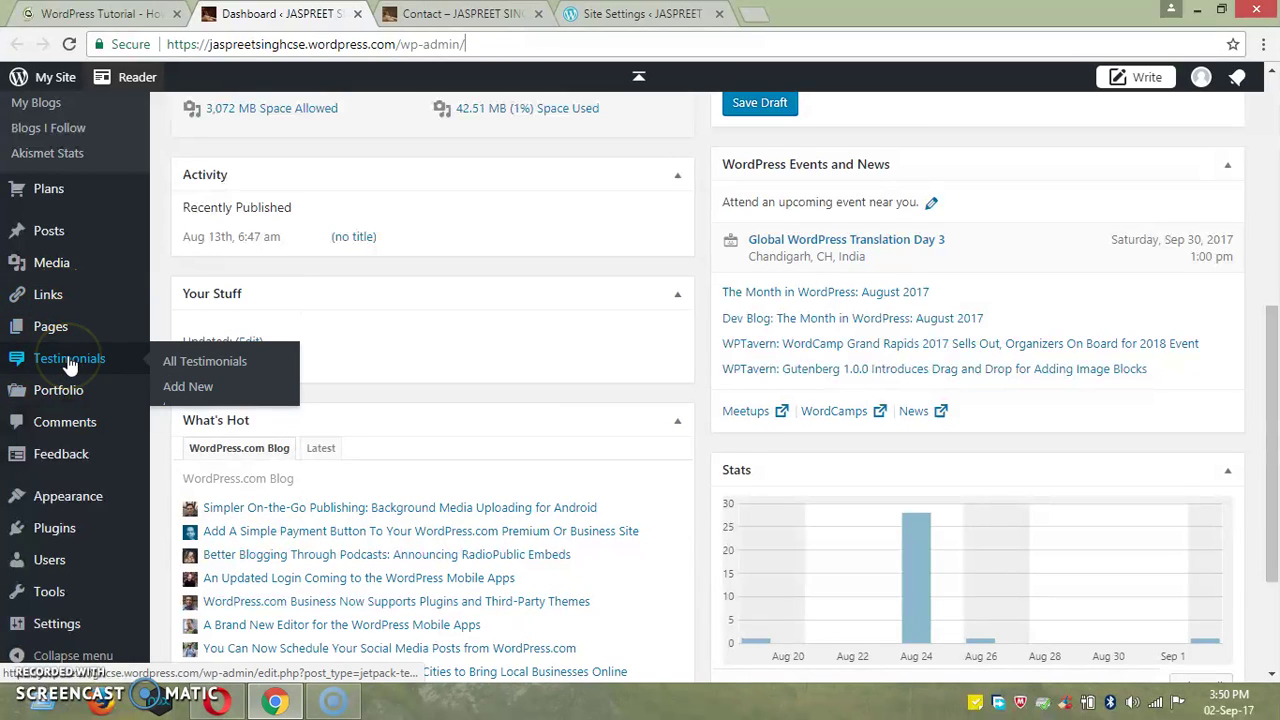
{"action": "left_click", "coordinate": [70, 393]}
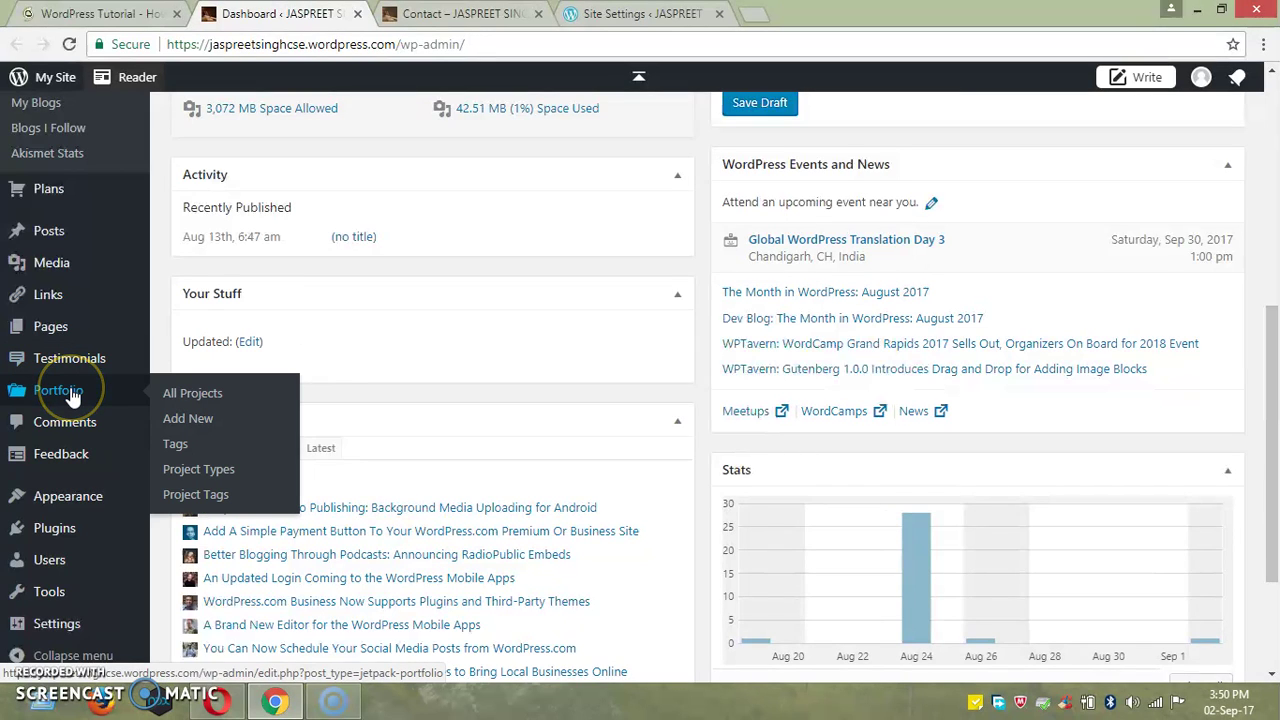
{"action": "left_click", "coordinate": [78, 428]}
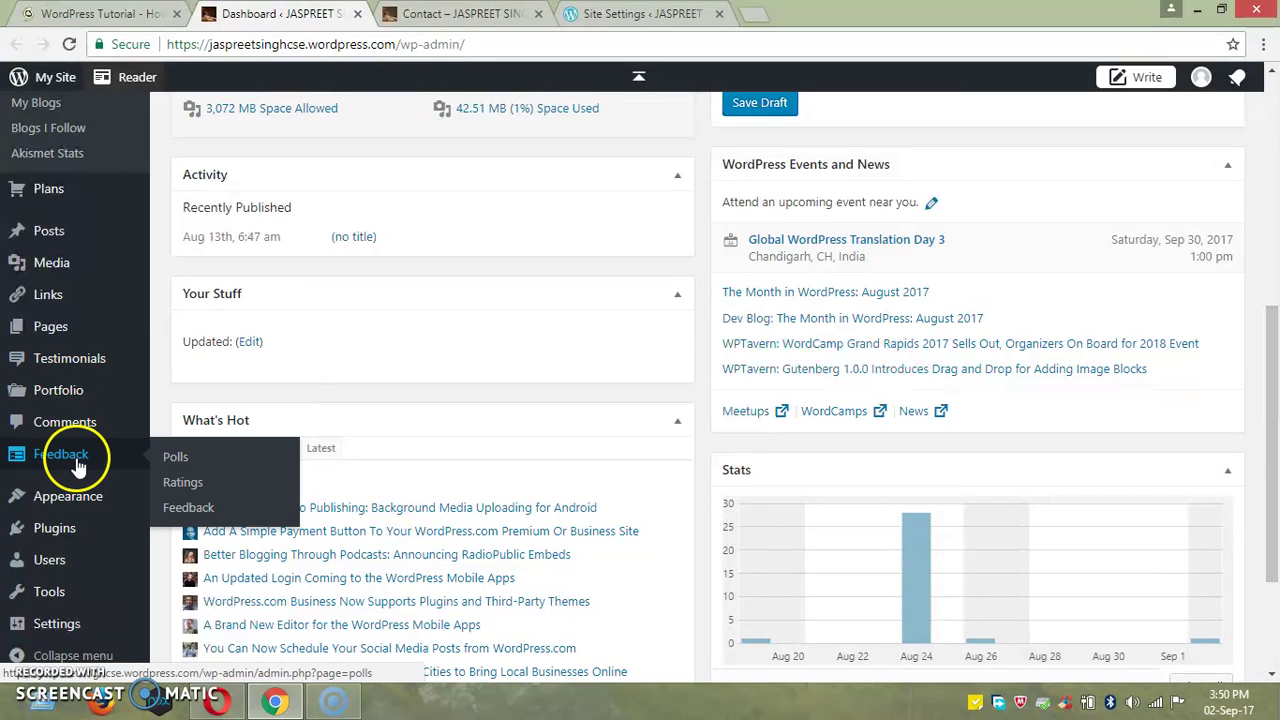
{"action": "left_click", "coordinate": [69, 503]}
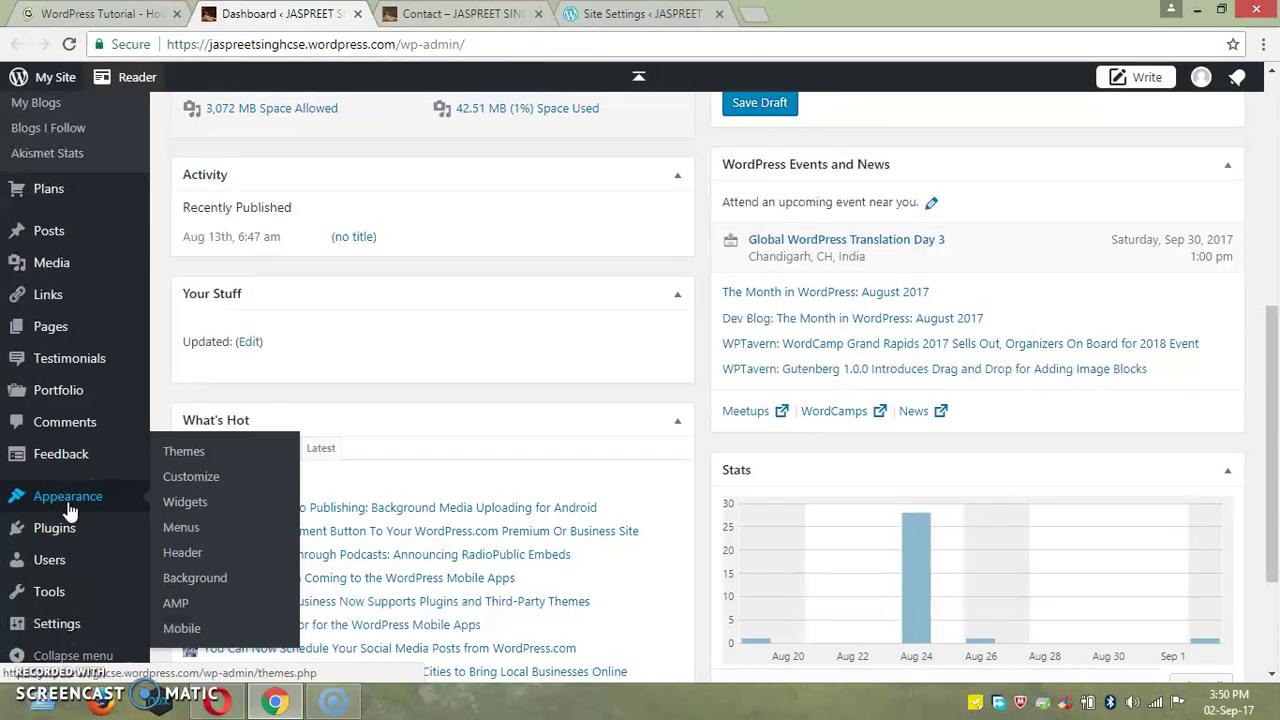
{"action": "left_click", "coordinate": [57, 528]}
{"action": "left_click", "coordinate": [60, 565]}
{"action": "left_click", "coordinate": [66, 595]}
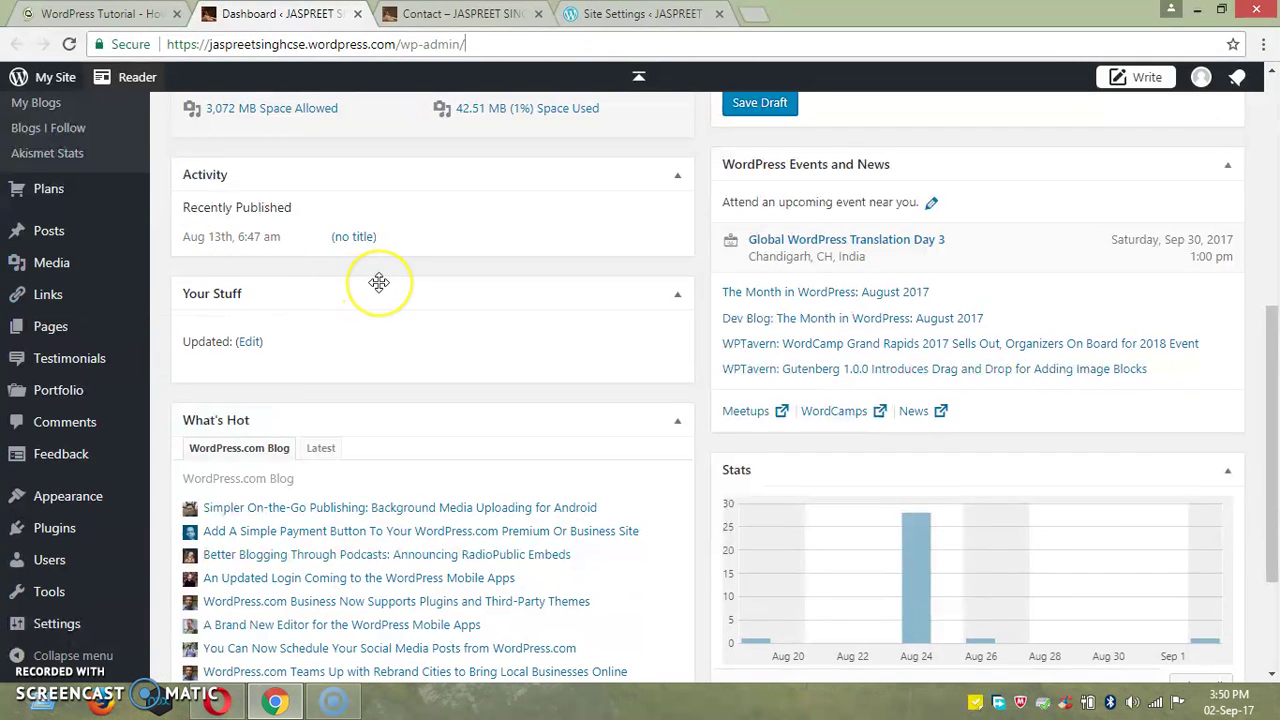
{"action": "scroll", "coordinate": [379, 282], "scroll_direction": "up", "scroll_amount": 5}
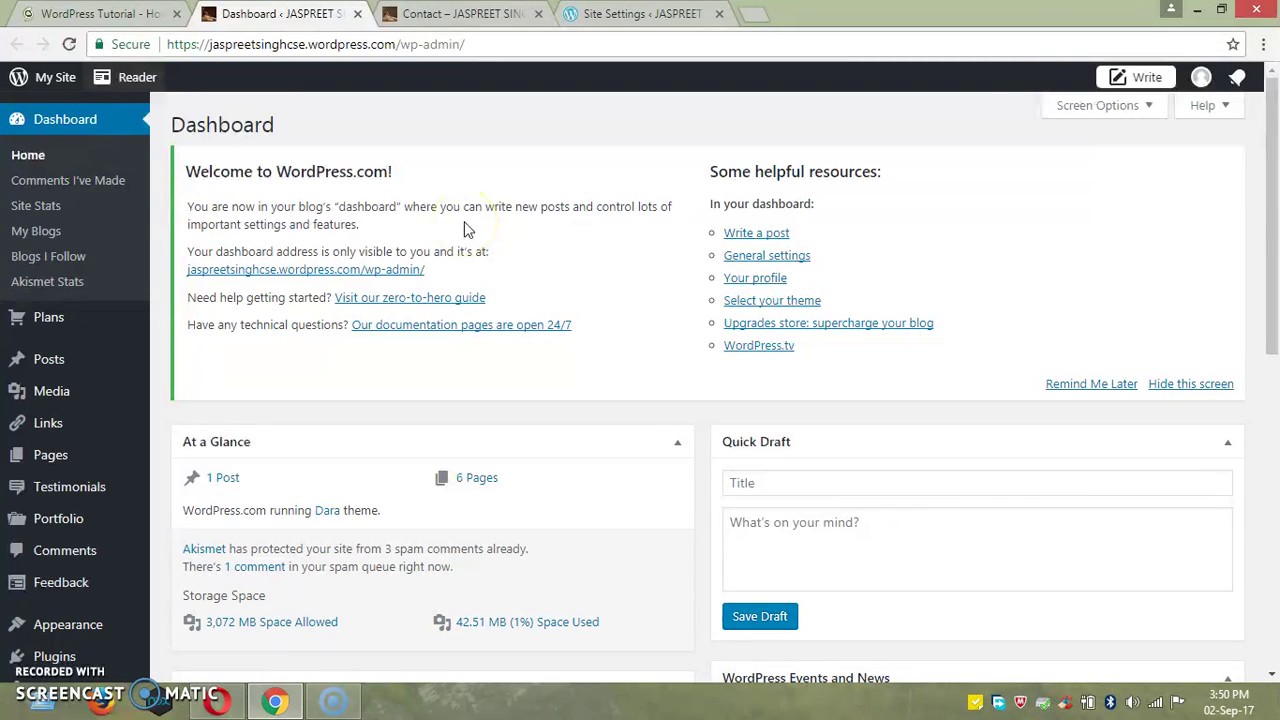
{"action": "left_click", "coordinate": [490, 45]}
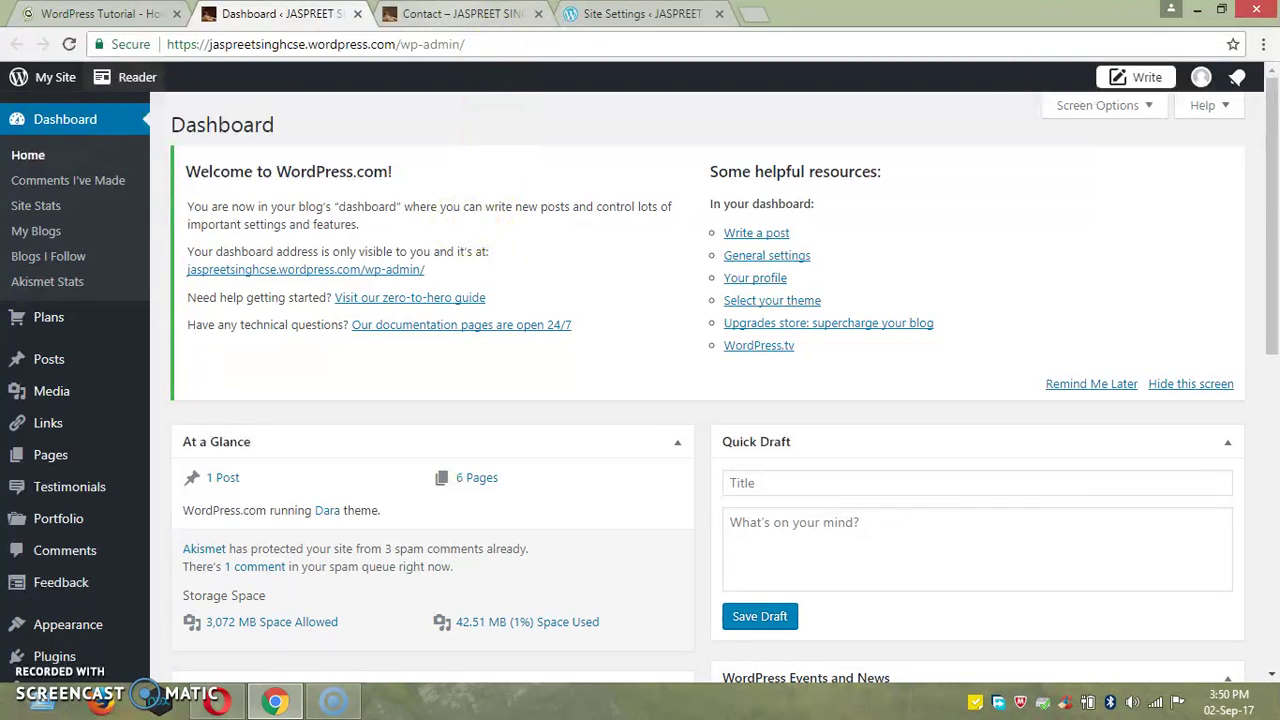
- Return to the live site, skim the Contact form and view the Home page
{"action": "left_click", "coordinate": [460, 14]}
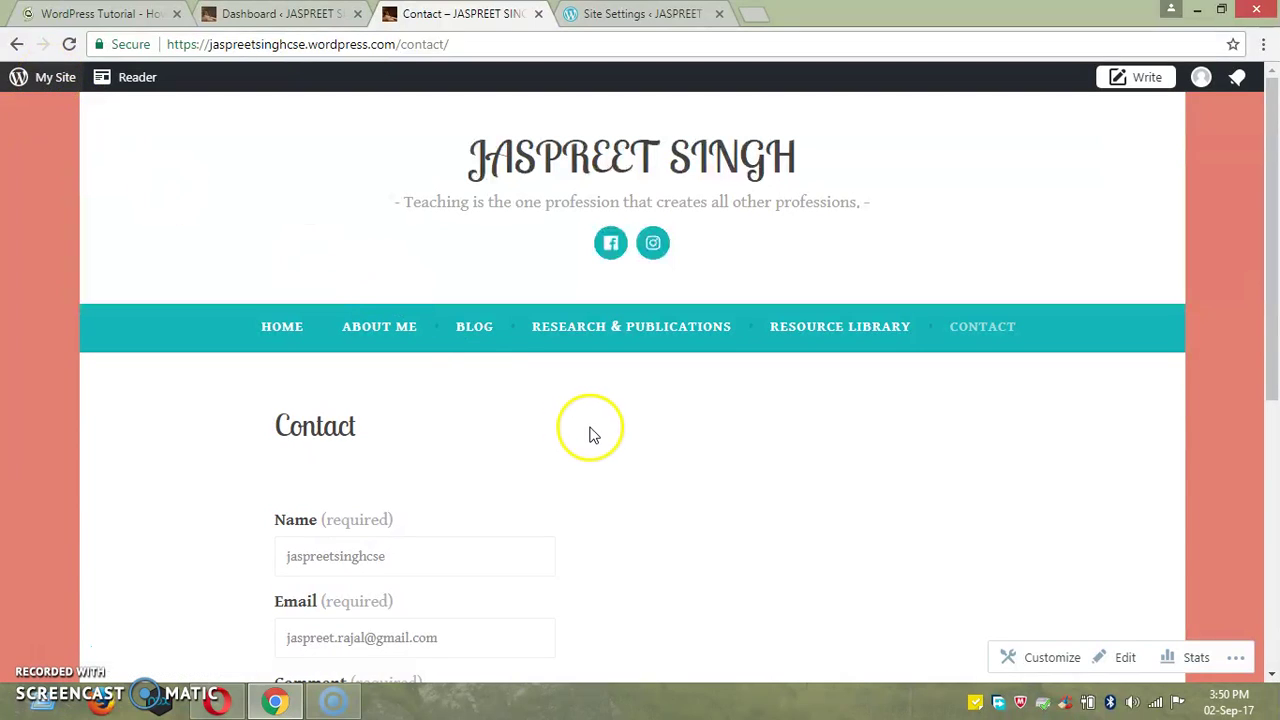
{"action": "scroll", "coordinate": [590, 437], "scroll_direction": "down", "scroll_amount": 5}
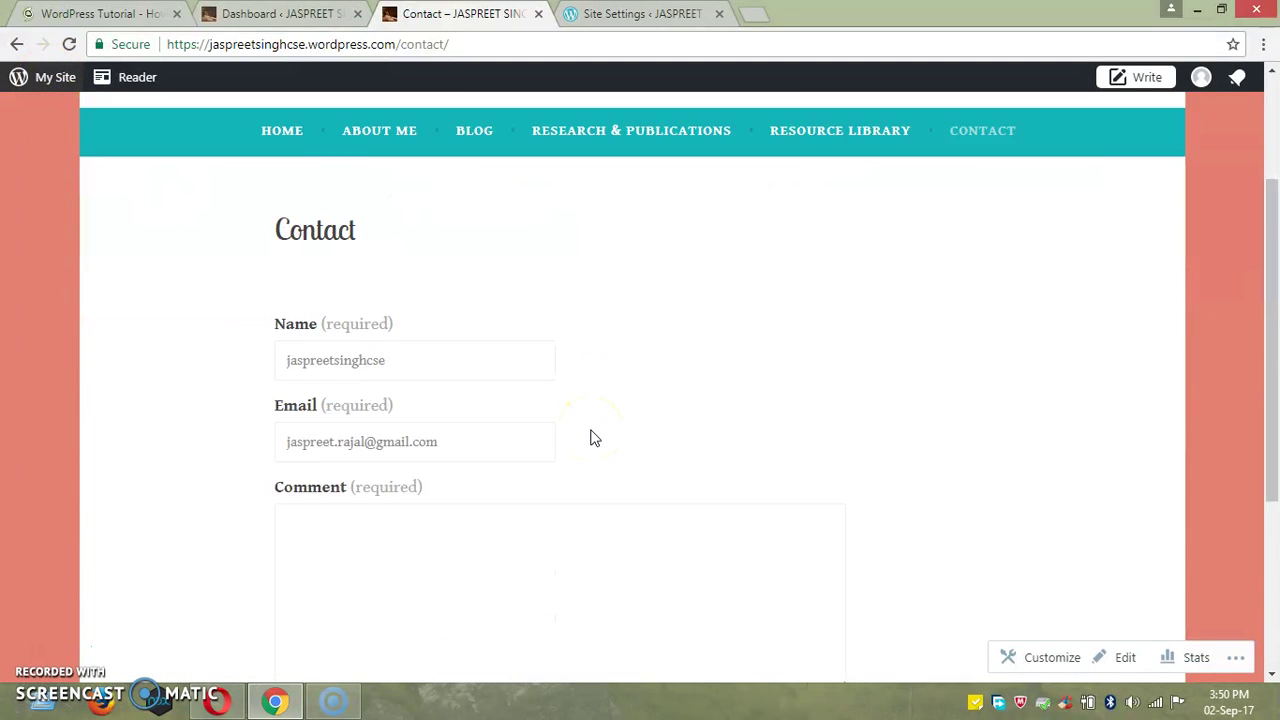
{"action": "scroll", "coordinate": [591, 435], "scroll_direction": "up", "scroll_amount": 5}
{"action": "scroll", "coordinate": [590, 437], "scroll_direction": "up", "scroll_amount": 1}
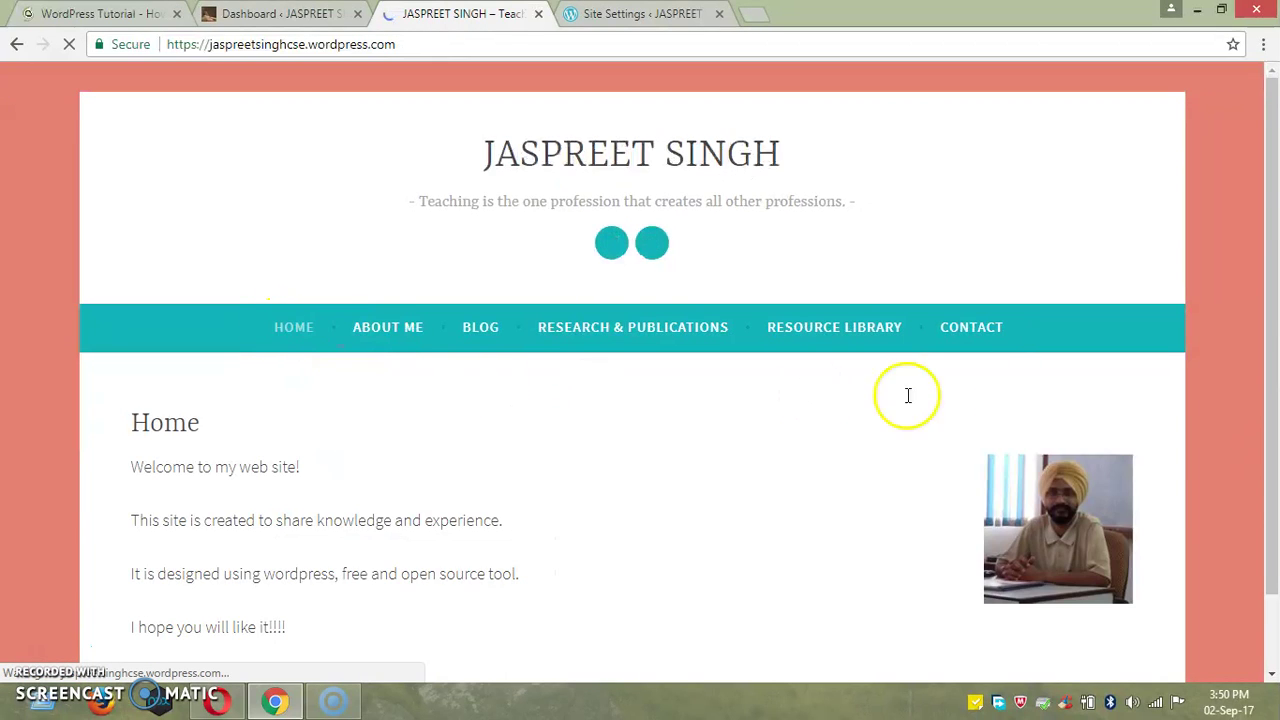
{"action": "scroll", "coordinate": [793, 409], "scroll_direction": "down", "scroll_amount": 2}
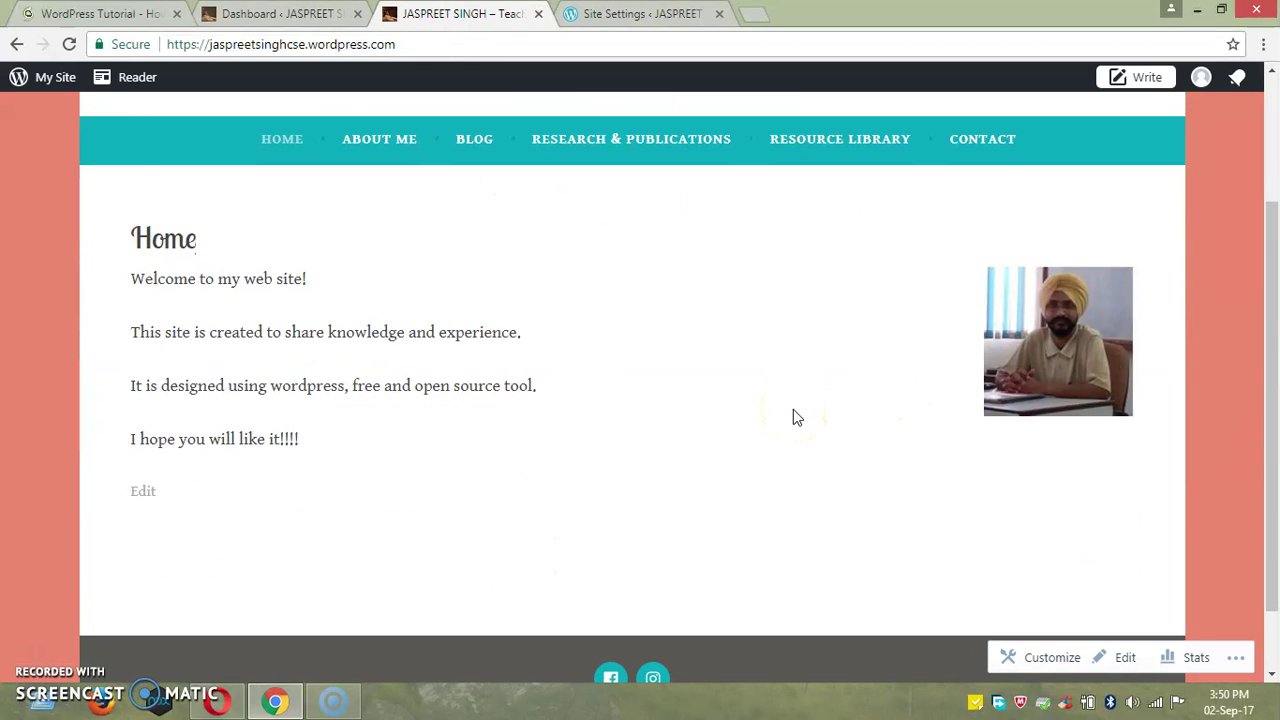
{"action": "scroll", "coordinate": [793, 409], "scroll_direction": "up", "scroll_amount": 2}
{"action": "left_click", "coordinate": [984, 328]}
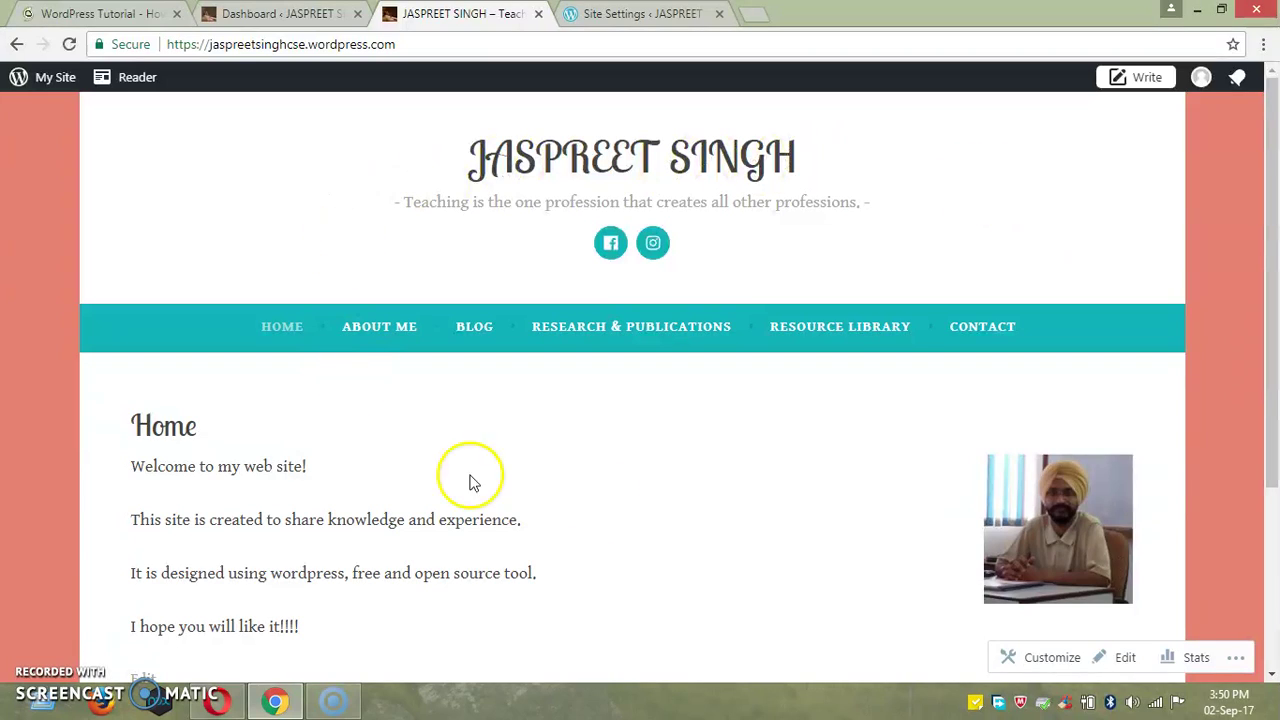